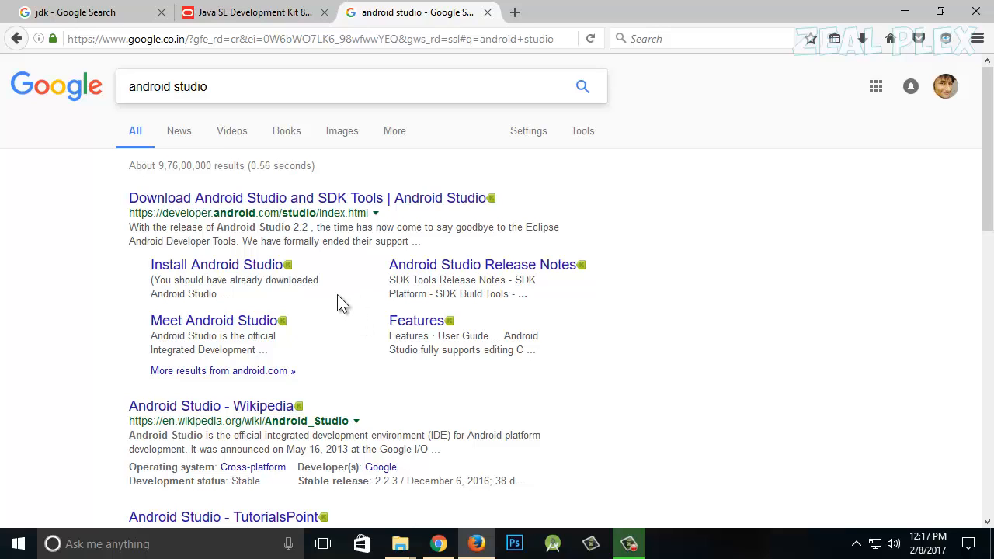
- Open the "Download Android Studio and SDK Tools" search result in a new tab and look over the download page
right_click(353, 200)
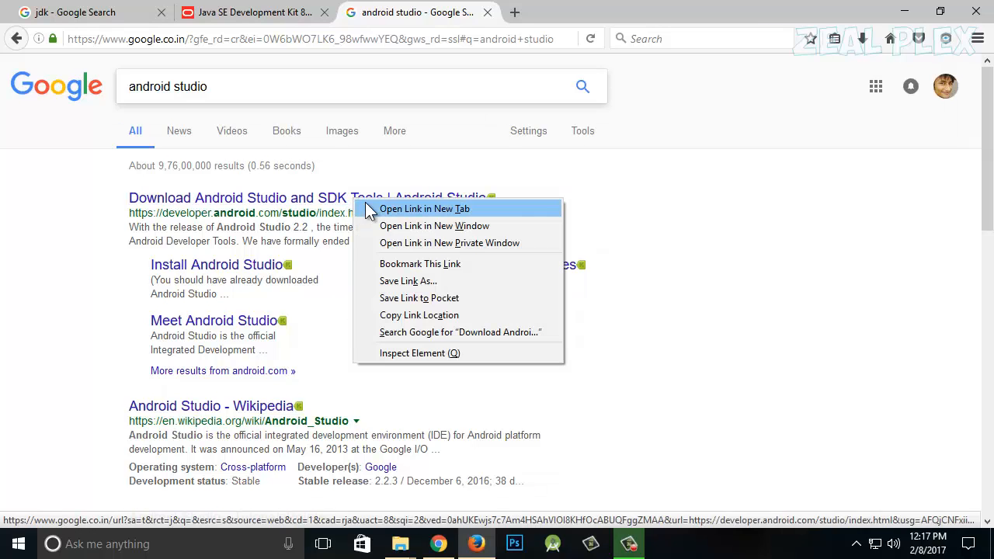
left_click(423, 209)
left_click(551, 9)
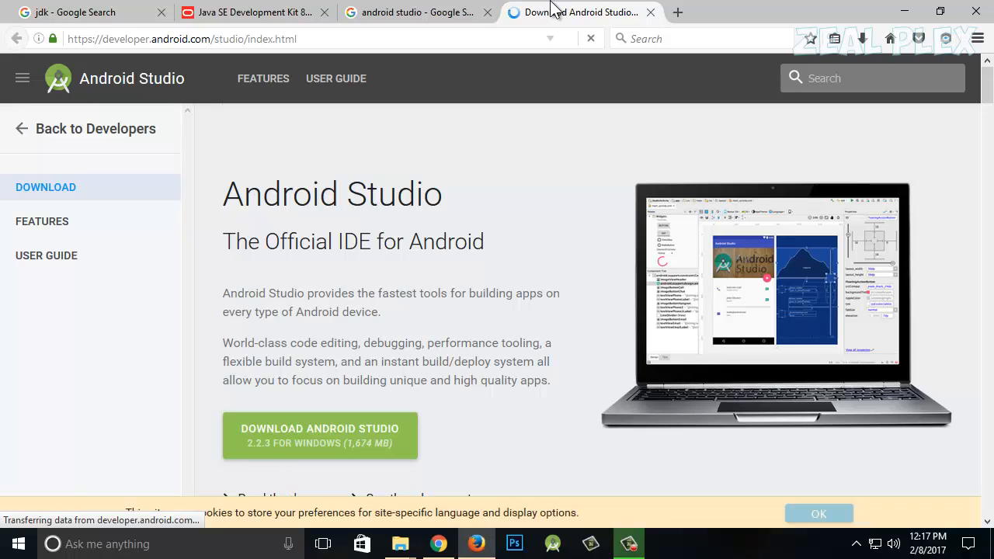
scroll(458, 202, "down", 2)
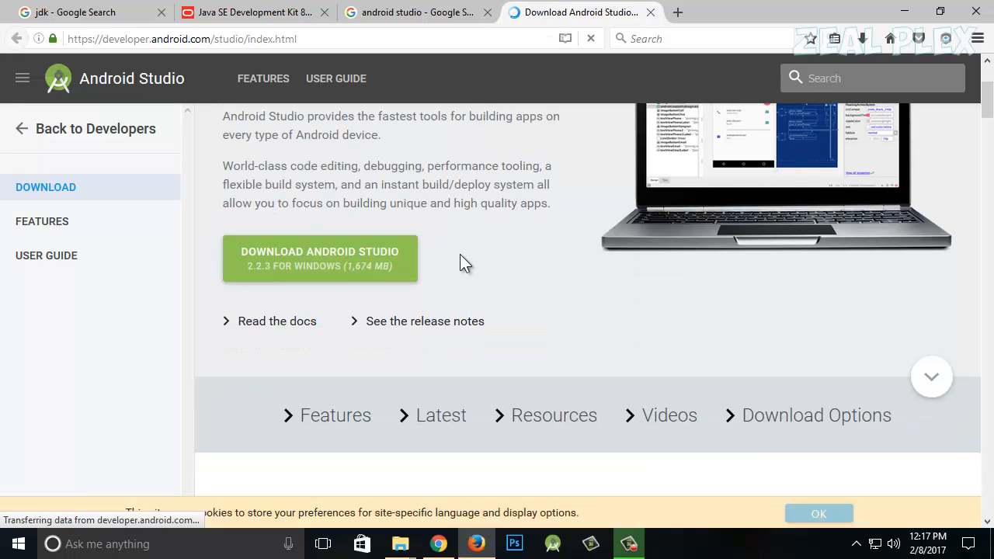
scroll(497, 272, "up", 2)
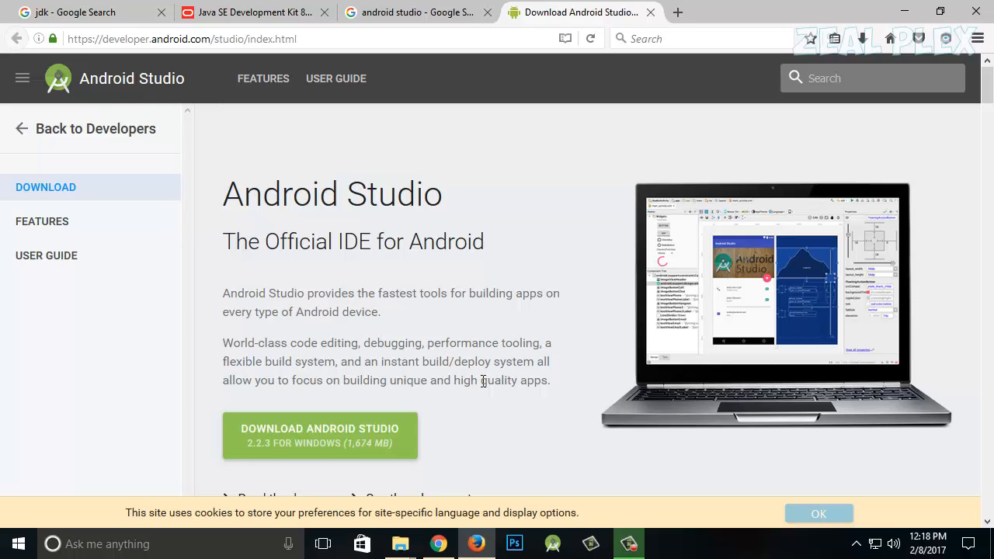
scroll(483, 381, "down", 2)
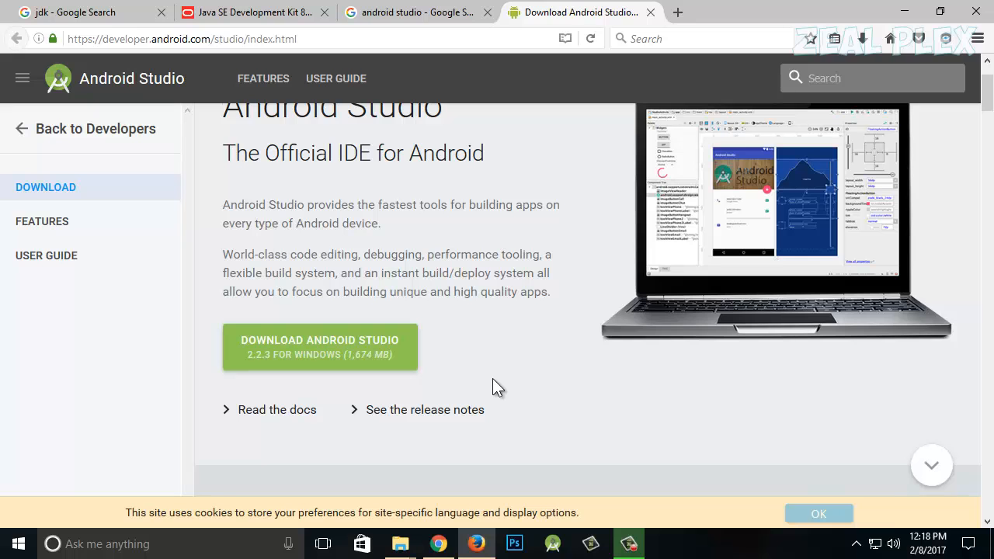
scroll(494, 381, "down", 5)
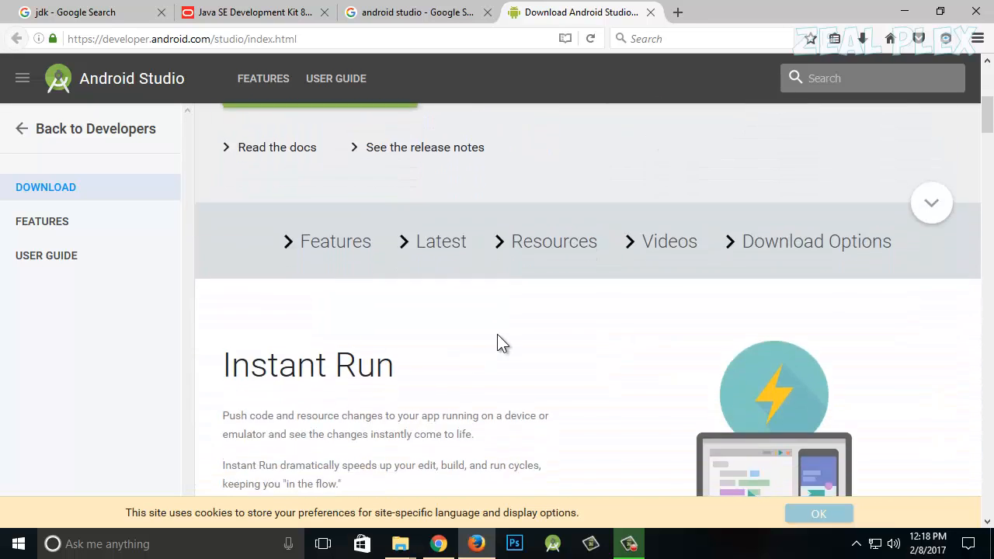
scroll(500, 344, "up", 7)
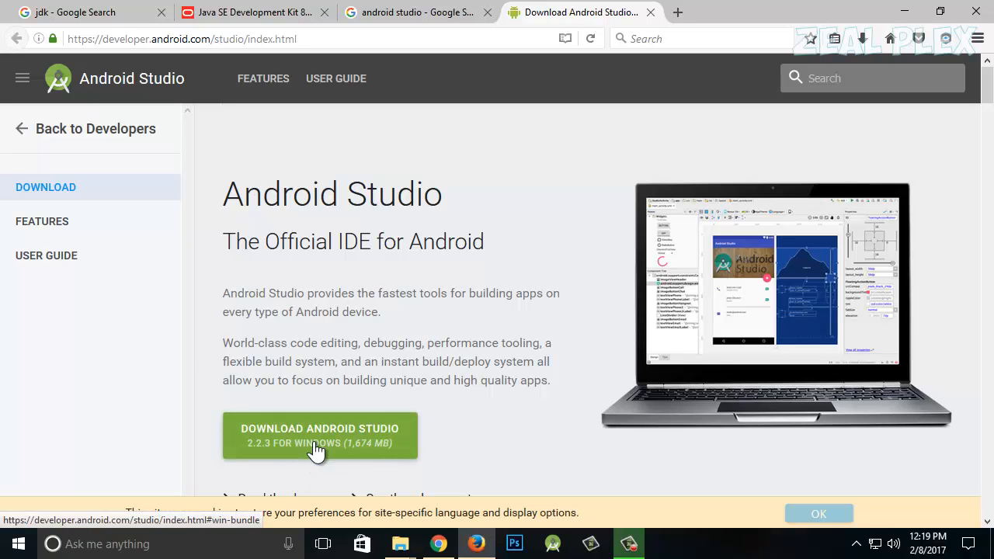
- Start the Android Studio 2.2.3 for Windows download and review the license agreement through clause 14.7
left_click(377, 448)
scroll(381, 329, "down", 3)
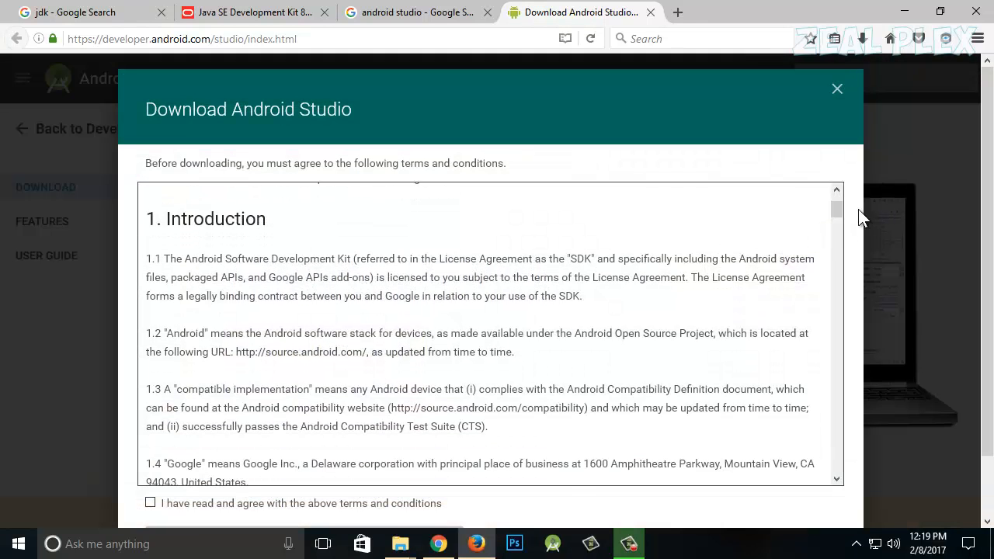
left_click_drag(833, 215, 837, 471)
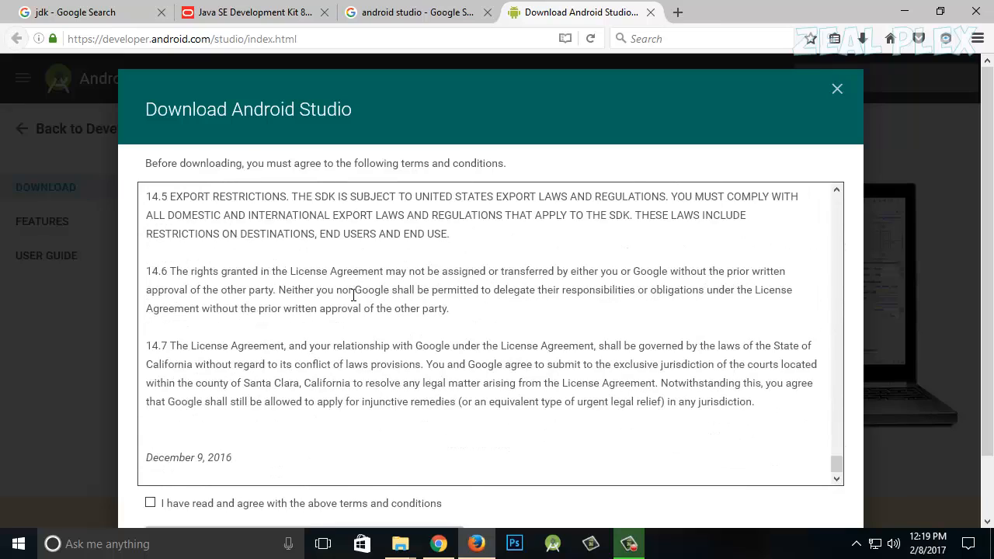
double_click(431, 346)
left_click_drag(414, 346, 595, 344)
left_click(597, 322)
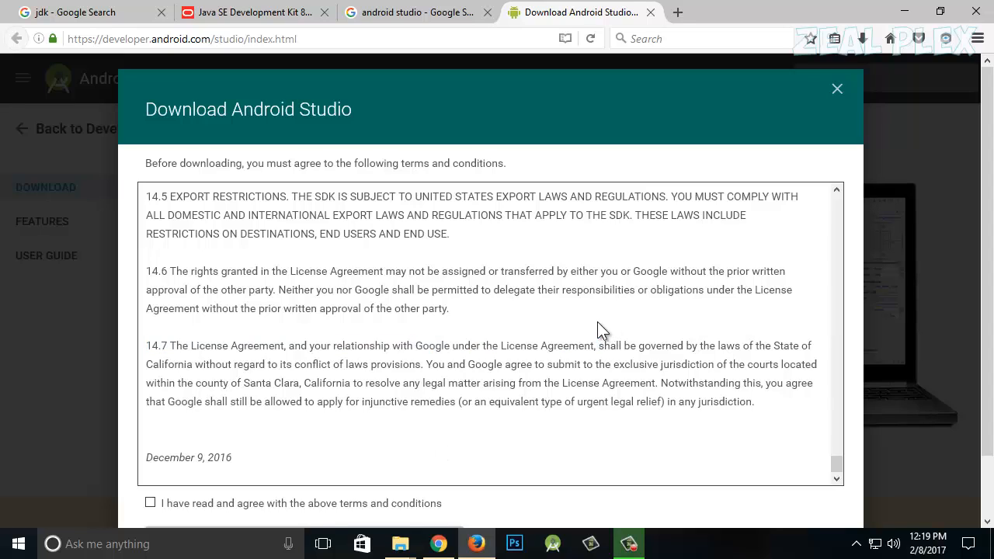
- Agree to the terms and request the Android Studio download for Windows, but decline saving the installer file
left_click(150, 503)
scroll(488, 458, "down", 2)
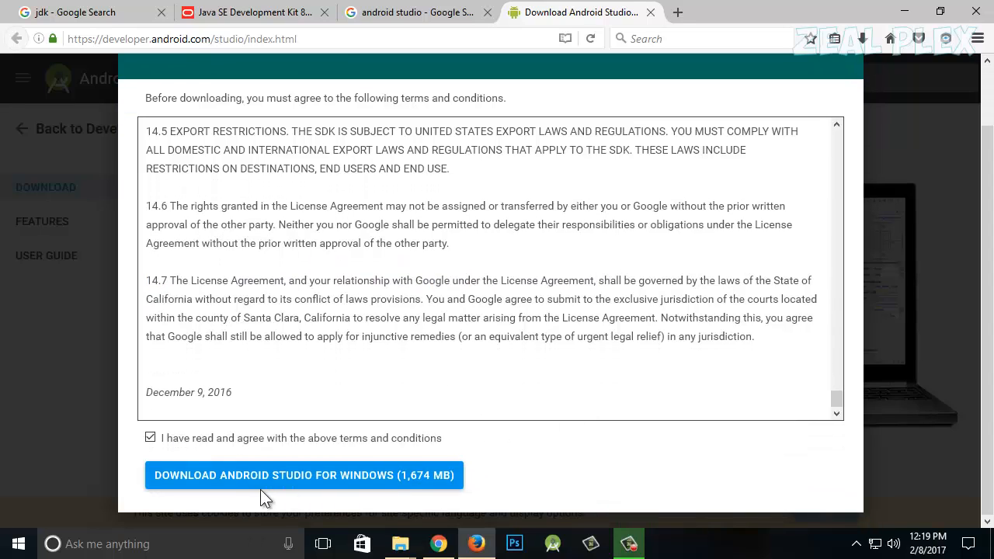
left_click(229, 482)
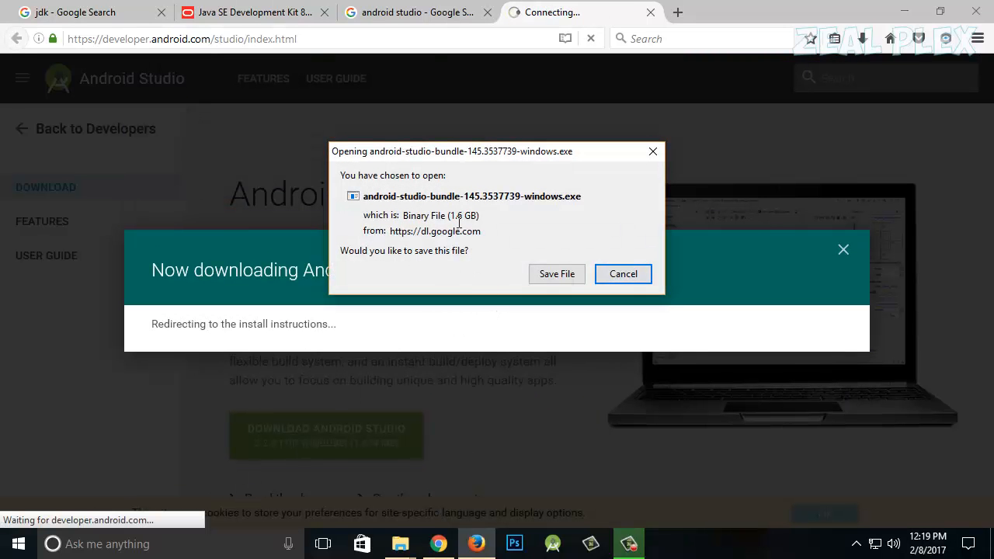
left_click_drag(449, 216, 482, 215)
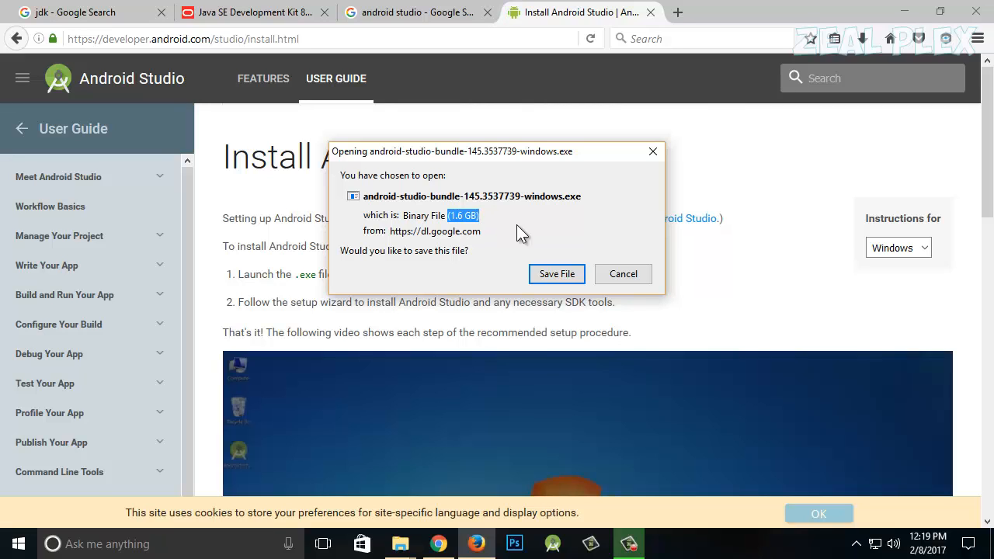
left_click(621, 274)
- Look through the Install Android Studio page, including the Windows instructions, setup video and Start building apps section
scroll(618, 274, "down", 5)
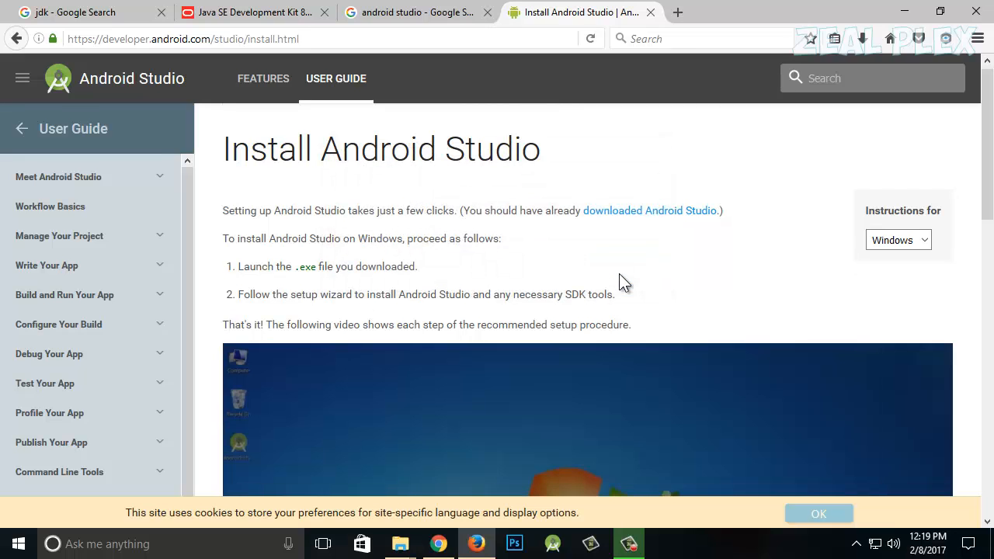
scroll(599, 233, "up", 2)
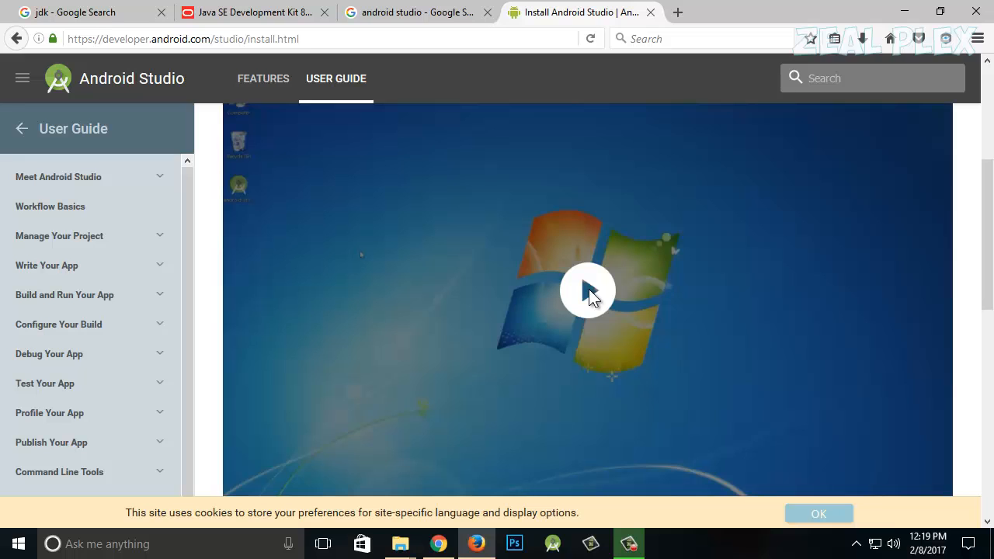
scroll(588, 294, "down", 5)
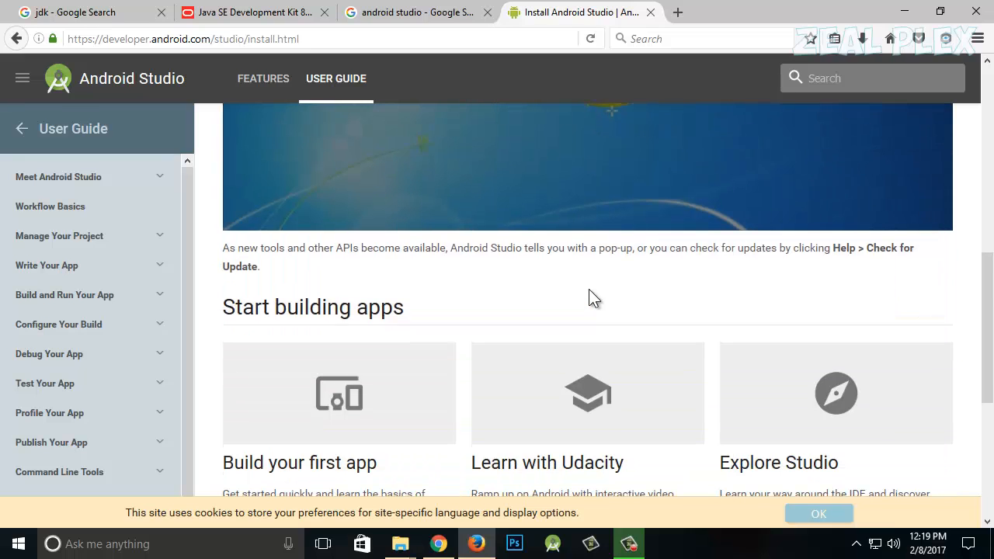
scroll(589, 292, "up", 7)
scroll(543, 303, "up", 4)
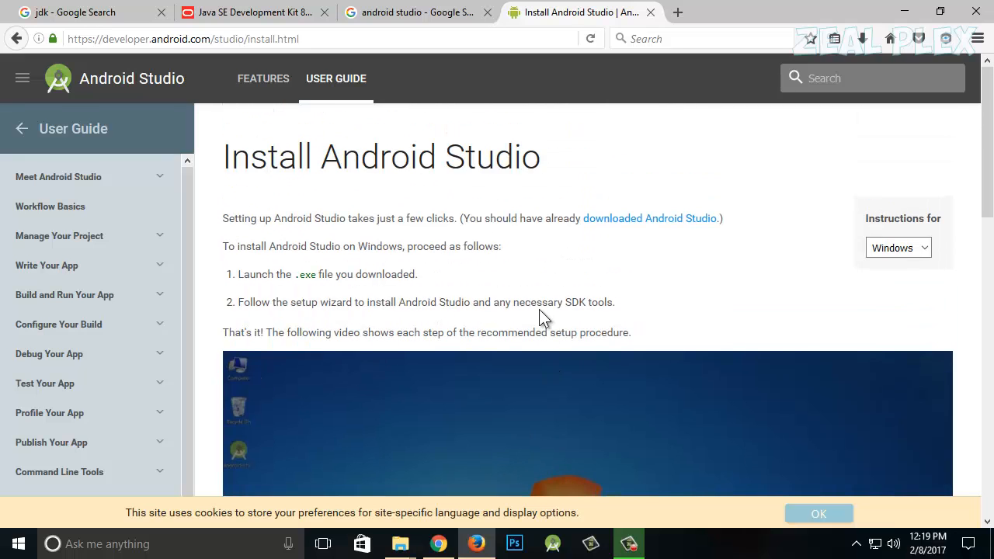
scroll(539, 311, "down", 15)
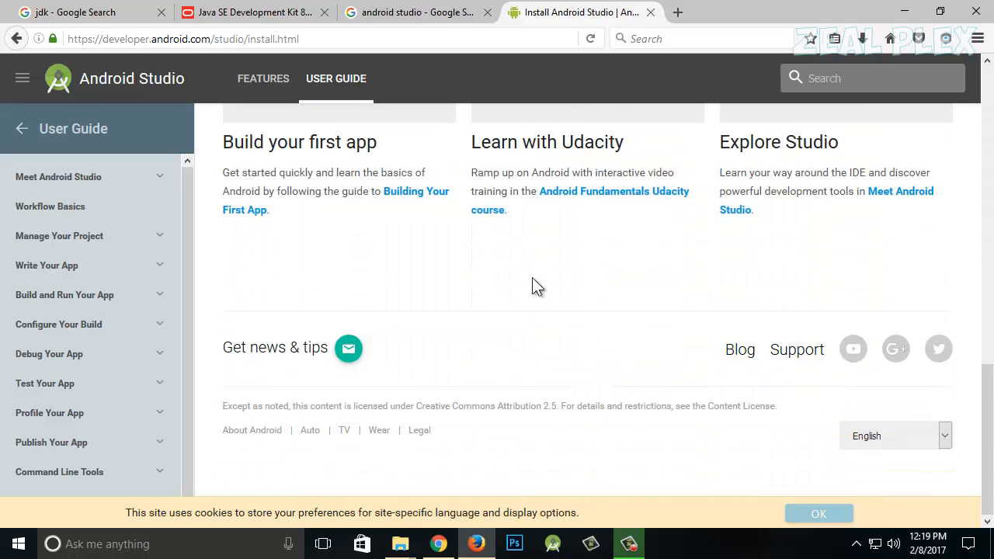
- Return to the Android Studio download page and examine the System Requirements for Windows, Mac and Linux
left_click(16, 38)
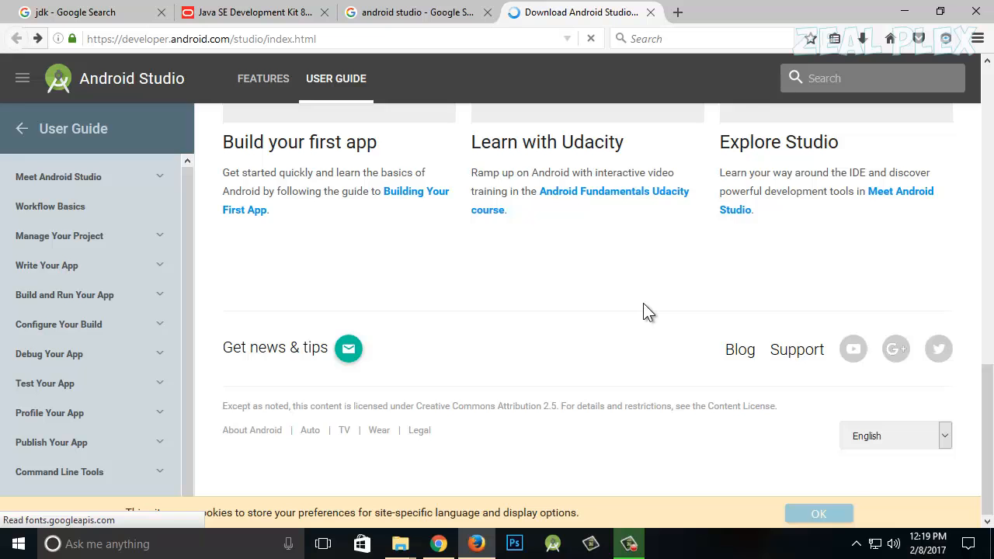
scroll(636, 311, "down", 6)
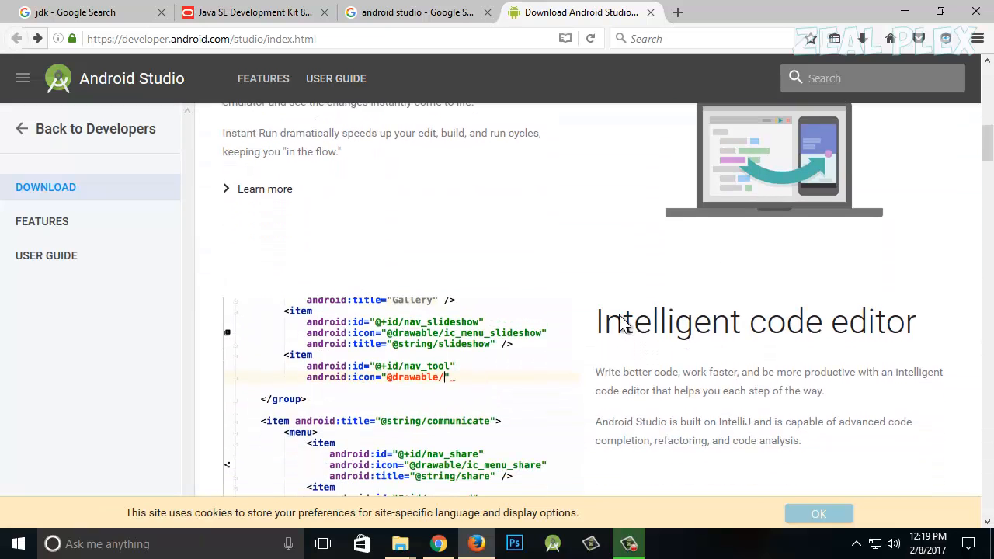
scroll(619, 324, "down", 5)
scroll(585, 317, "down", 10)
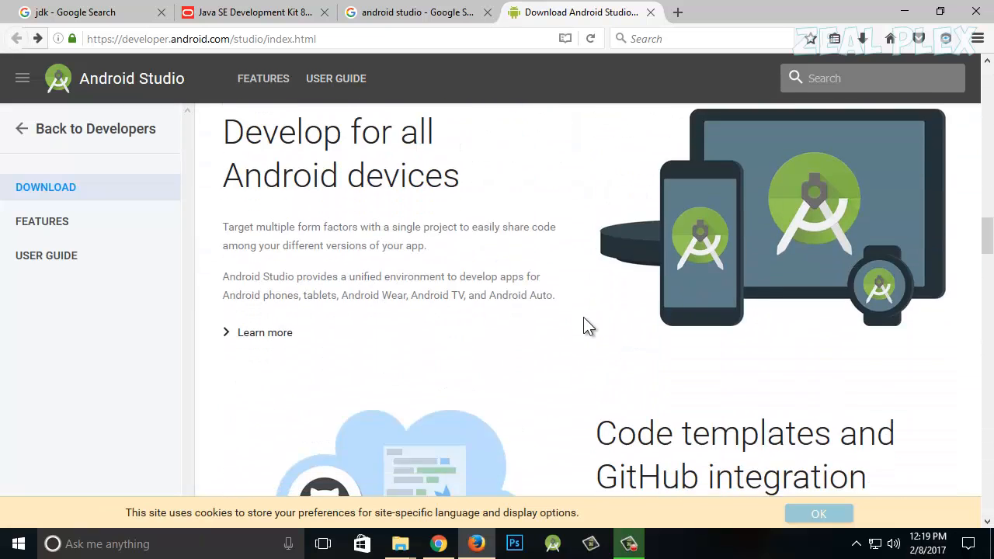
scroll(583, 324, "down", 3)
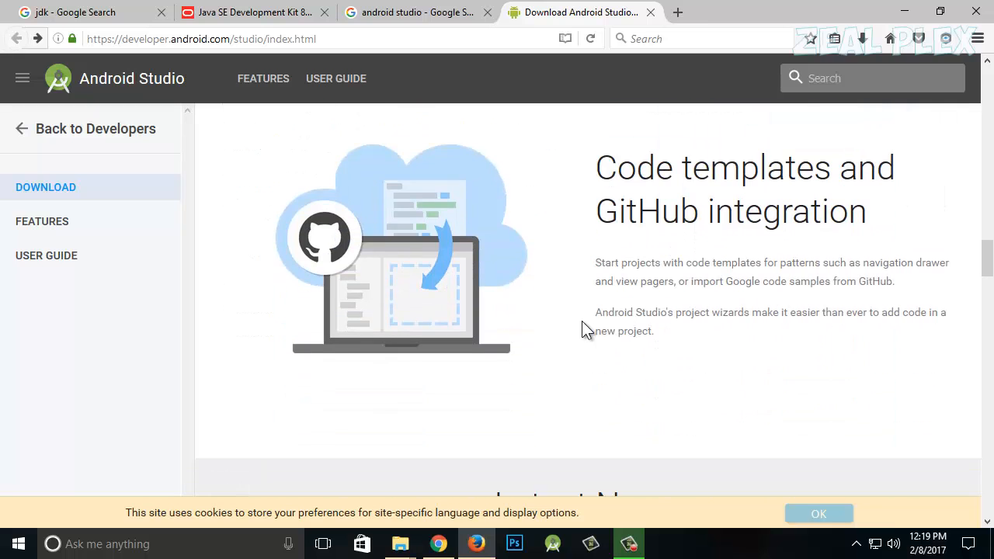
scroll(583, 325, "down", 5)
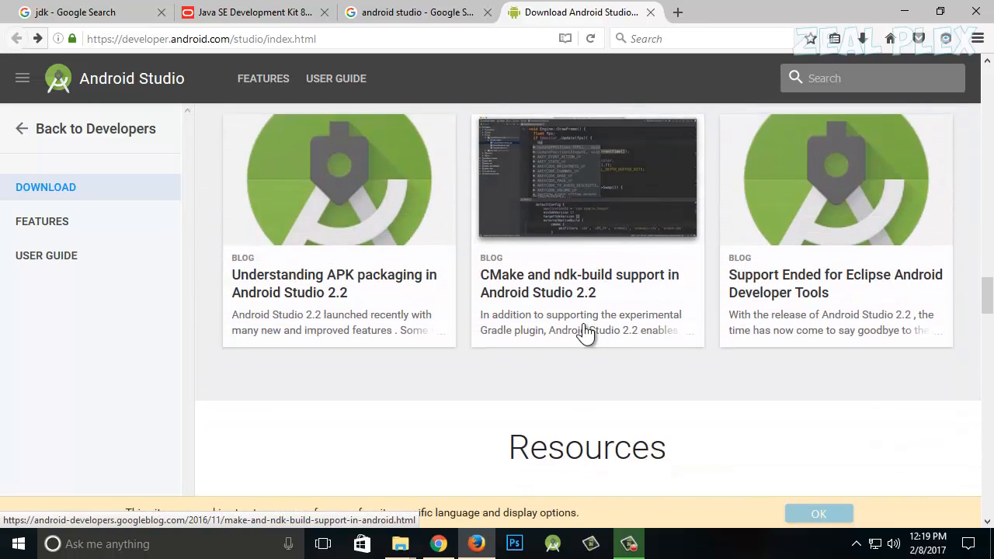
scroll(585, 332, "down", 12)
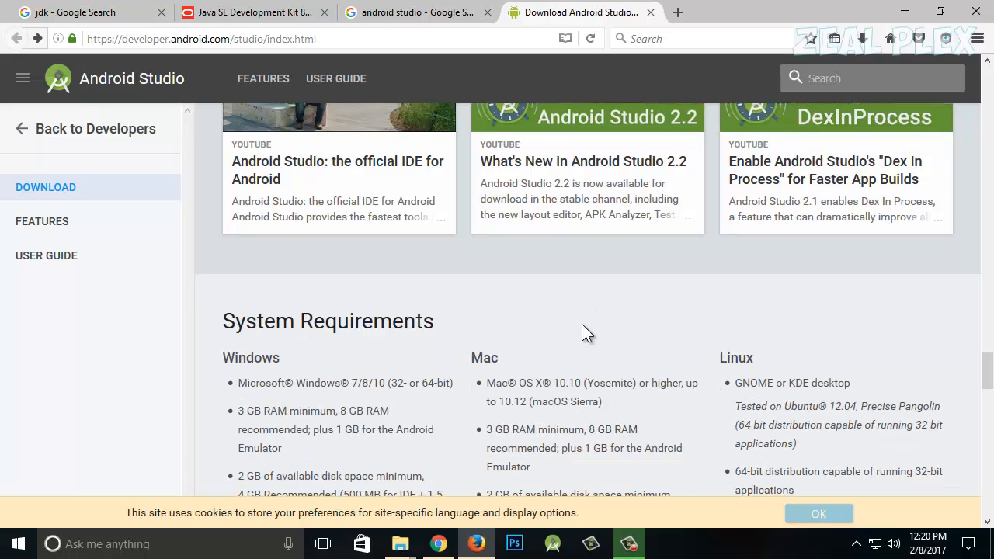
scroll(585, 332, "down", 2)
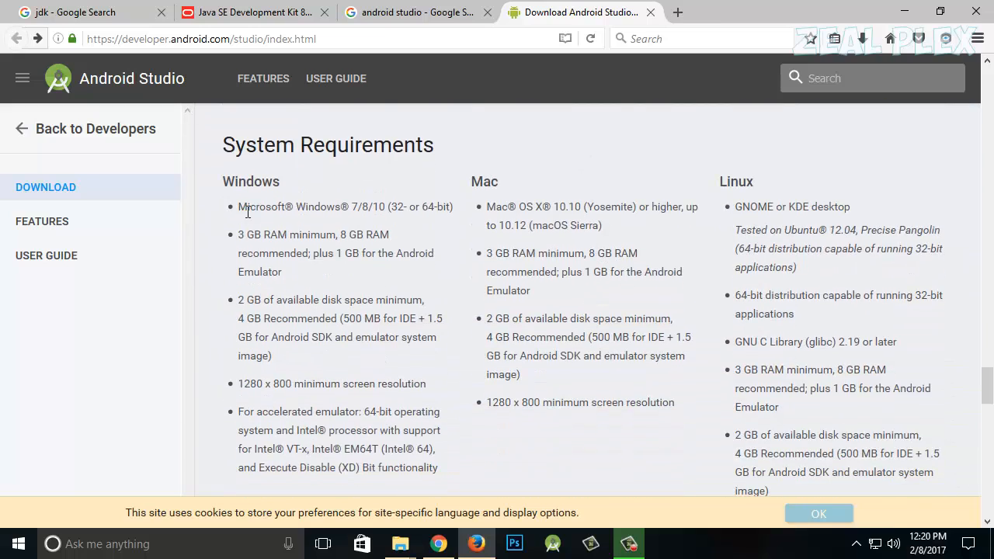
left_click_drag(219, 194, 458, 492)
left_click_drag(212, 197, 776, 271)
left_click(597, 458)
scroll(429, 357, "down", 3)
scroll(429, 357, "up", 3)
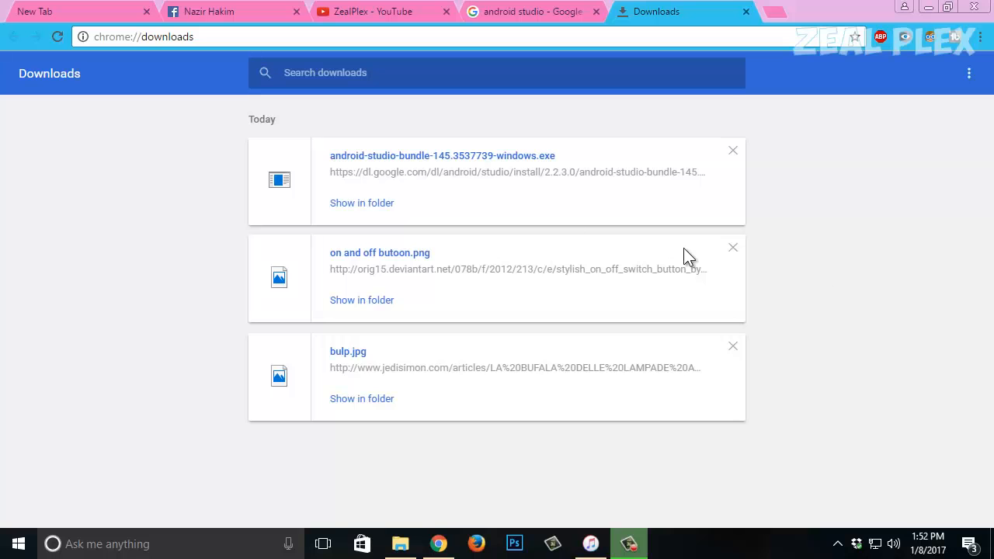
- Locate the downloaded android-studio-bundle-145.3537739-windows.exe in its folder and launch the installer
left_click(380, 208)
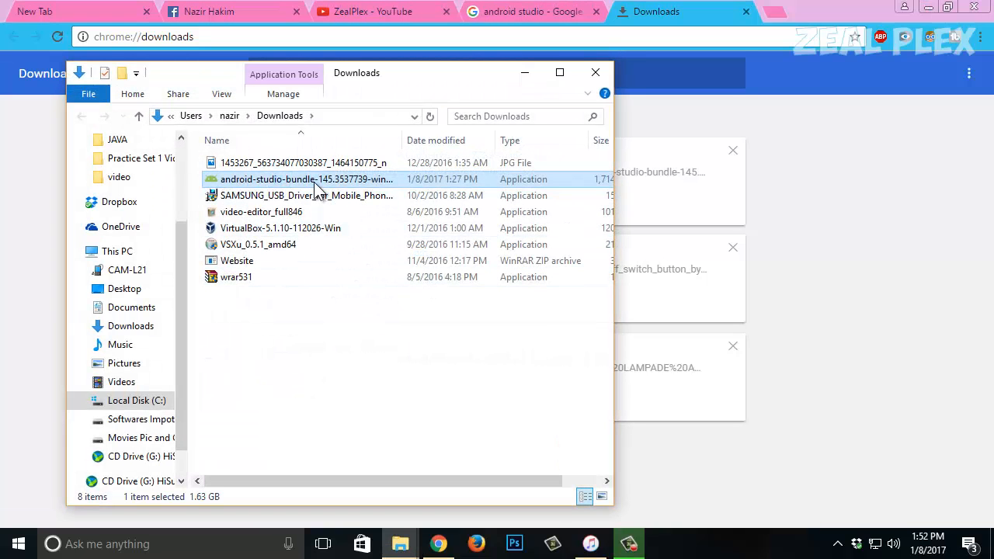
double_click(315, 183)
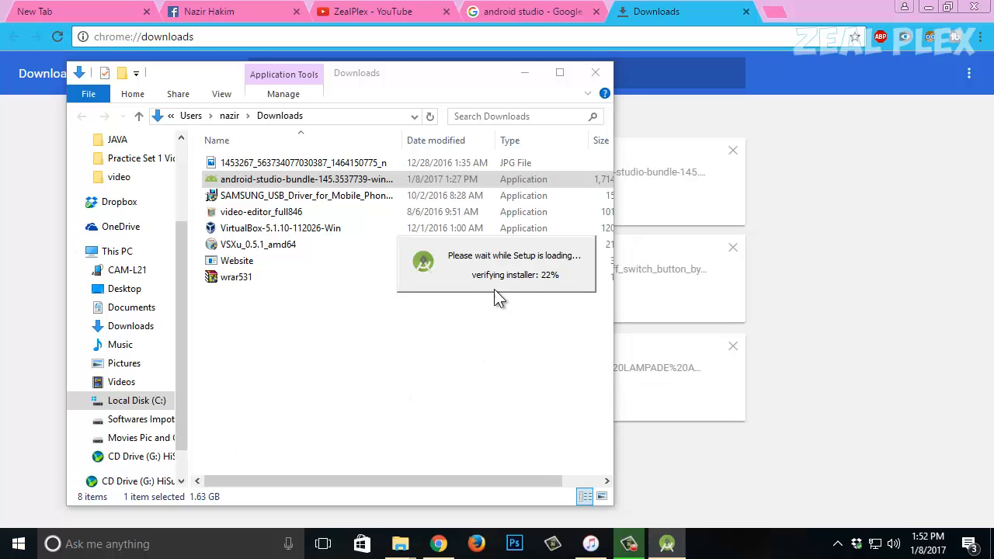
- Browse in File Explorer to the INSTALLEDSOFTWARE'S folder on the Softwares Impotant (D:) drive
left_click(10, 552)
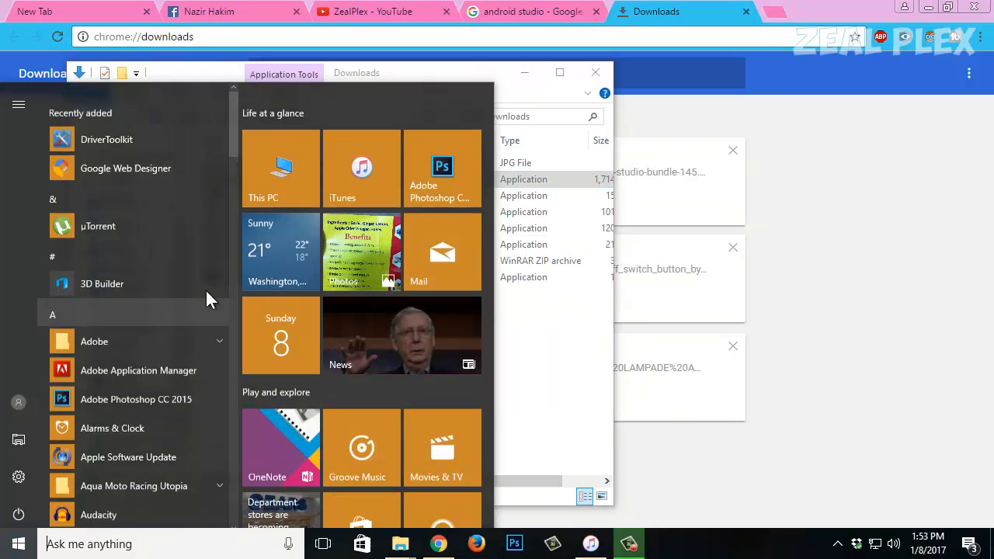
left_click(272, 178)
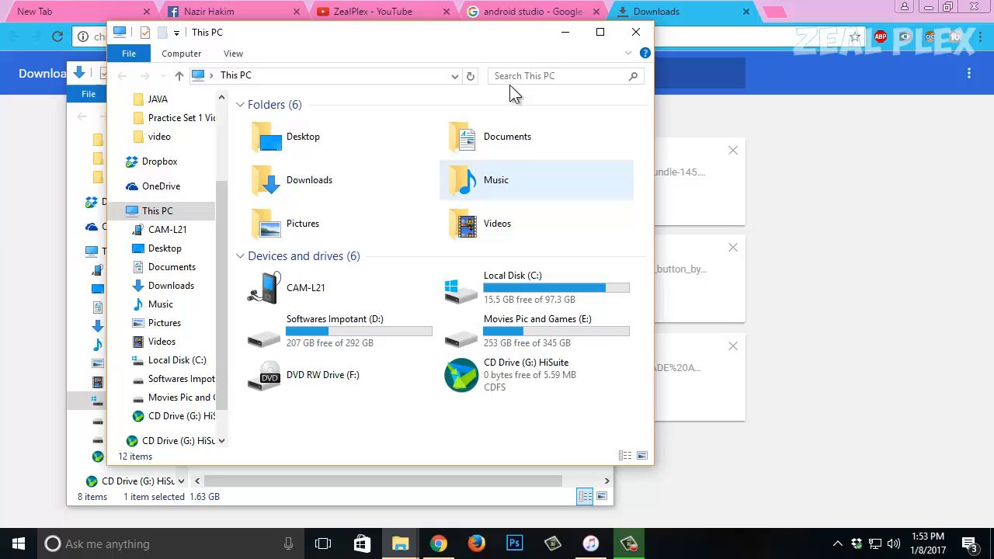
left_click(599, 31)
left_click(671, 221)
double_click(671, 221)
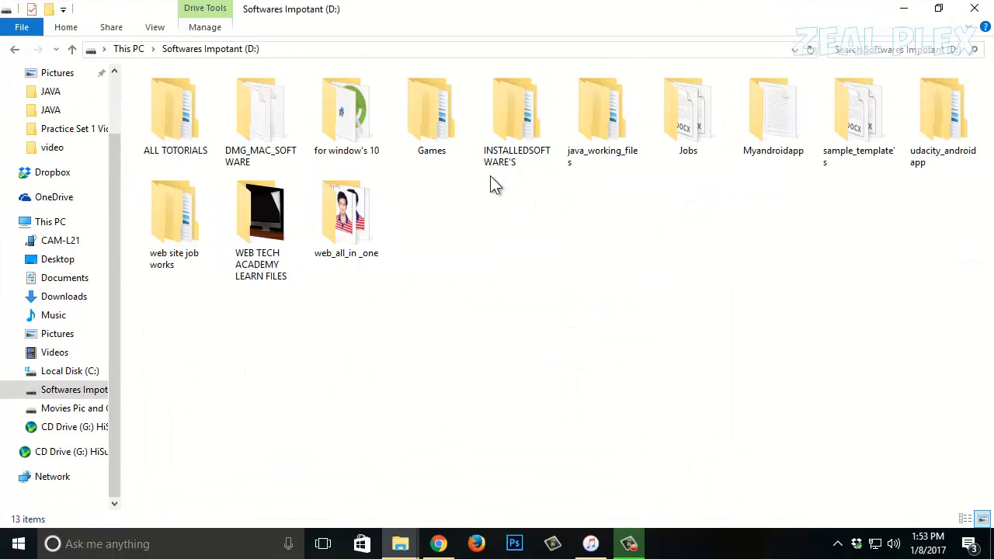
double_click(526, 122)
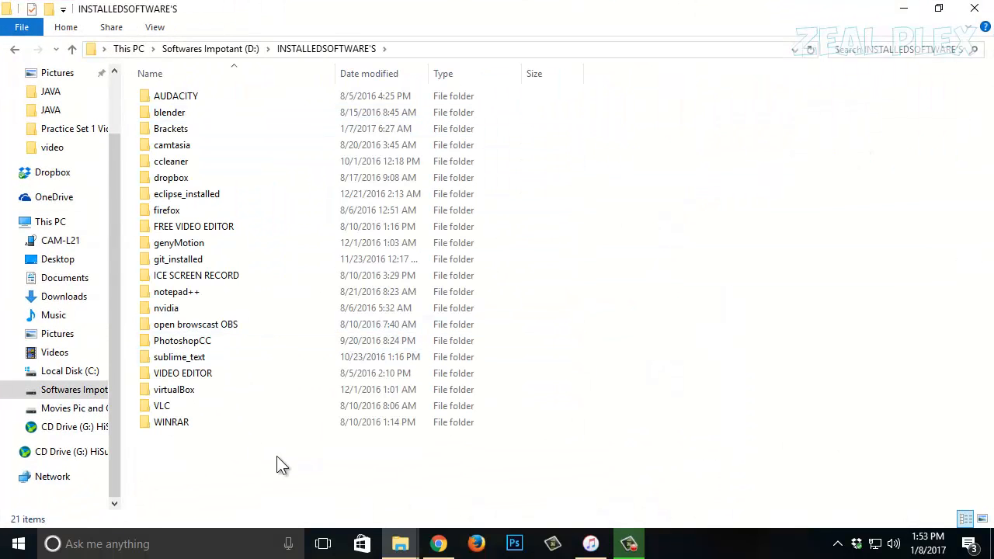
- Create a new folder named androidSoftware inside the INSTALLEDSOFTWARE'S folder
right_click(331, 468)
mouse_move(425, 430)
left_click(543, 427)
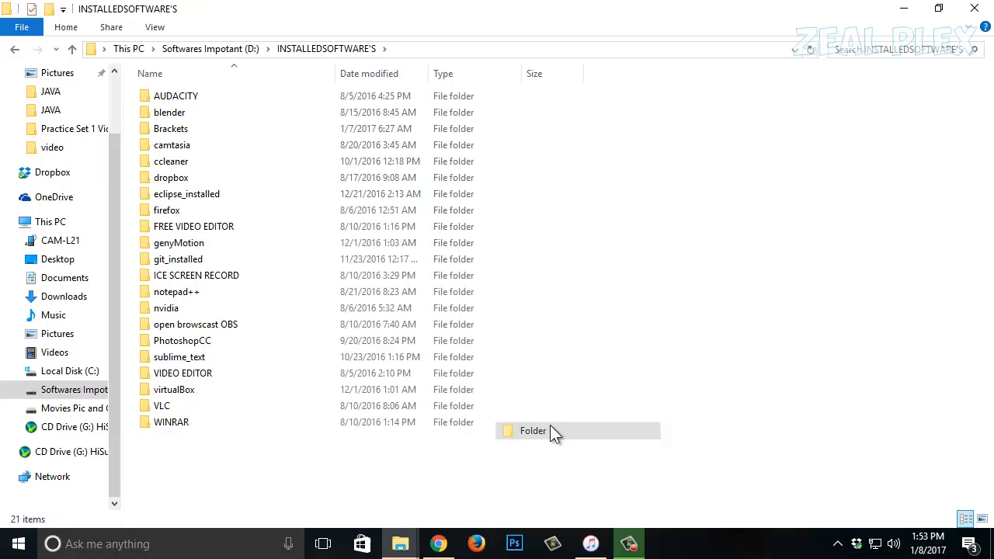
key("BackSpace")
type("andro")
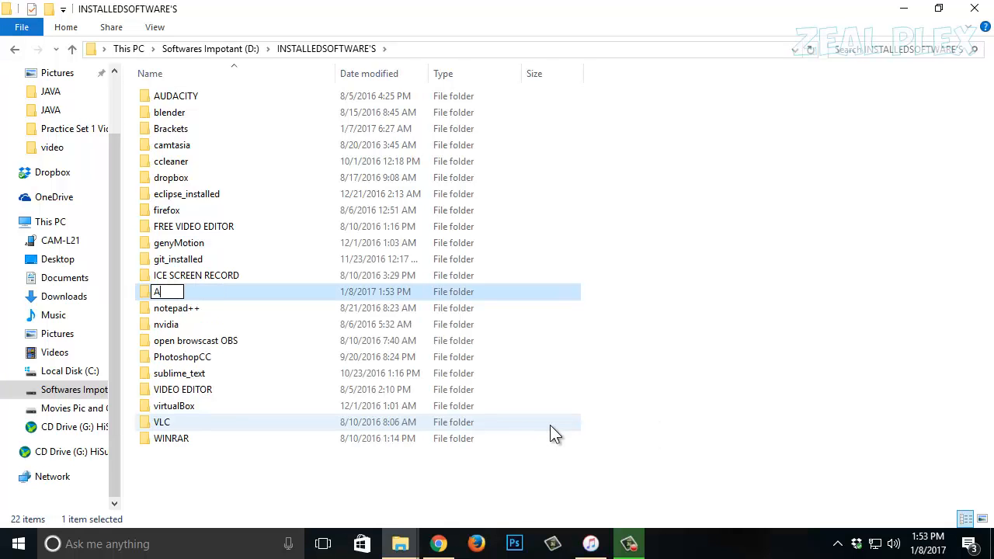
type("id")
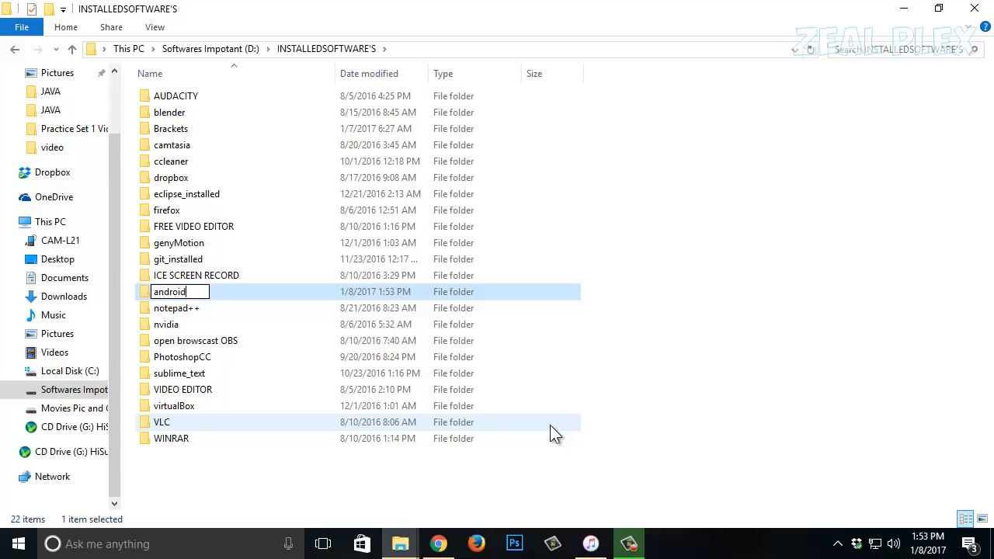
type("Software")
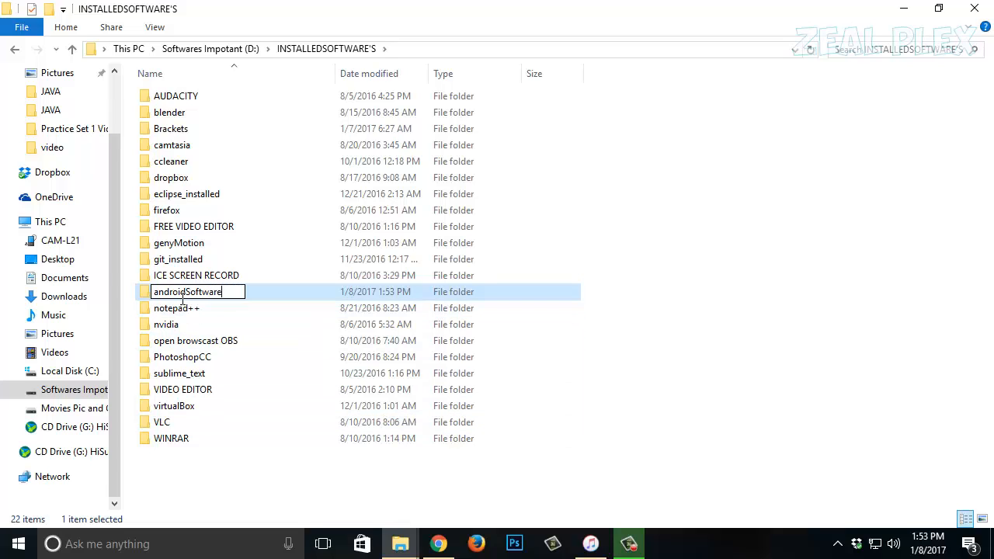
left_click(256, 466)
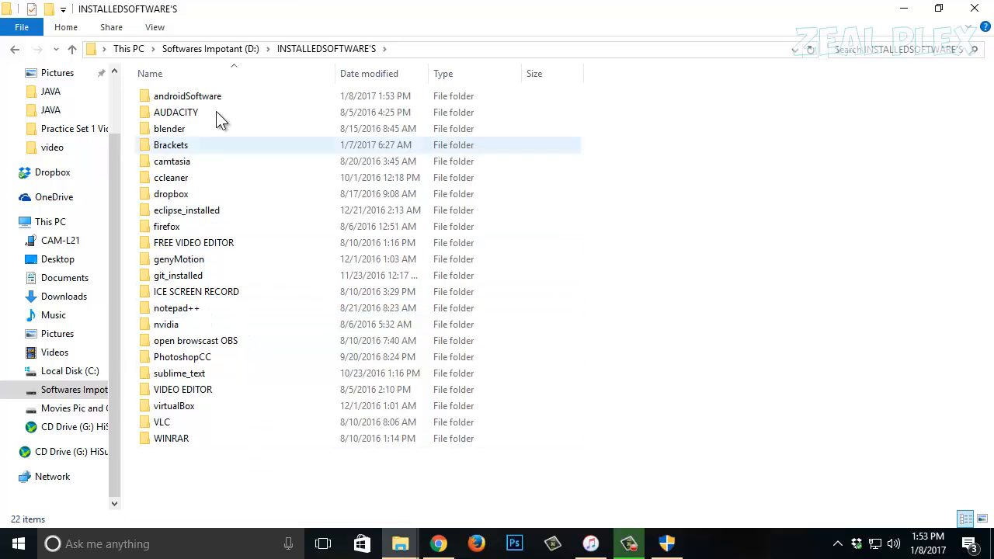
- Rename the androidSoftware folder as androidStudio and minimize the File Explorer window
right_click(220, 101)
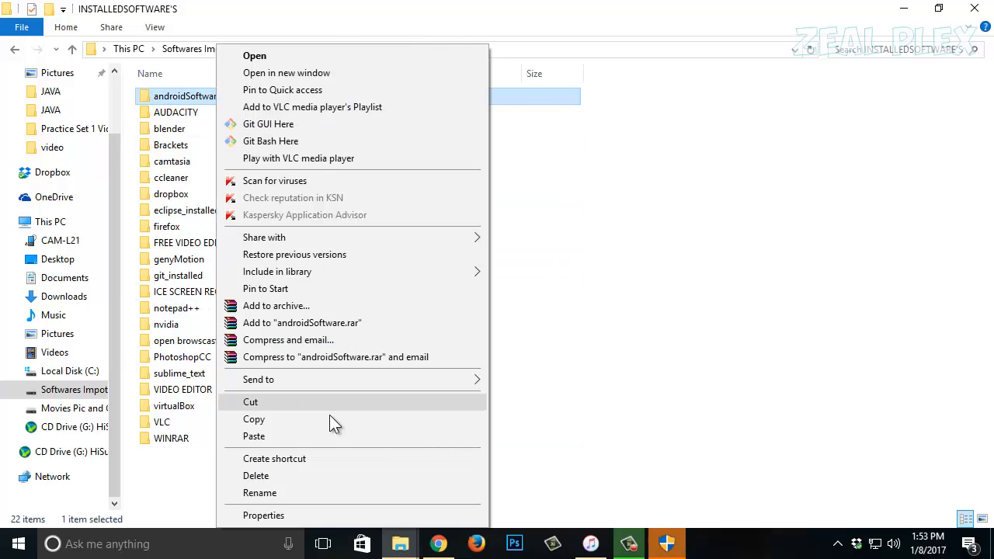
left_click(322, 499)
key("End")
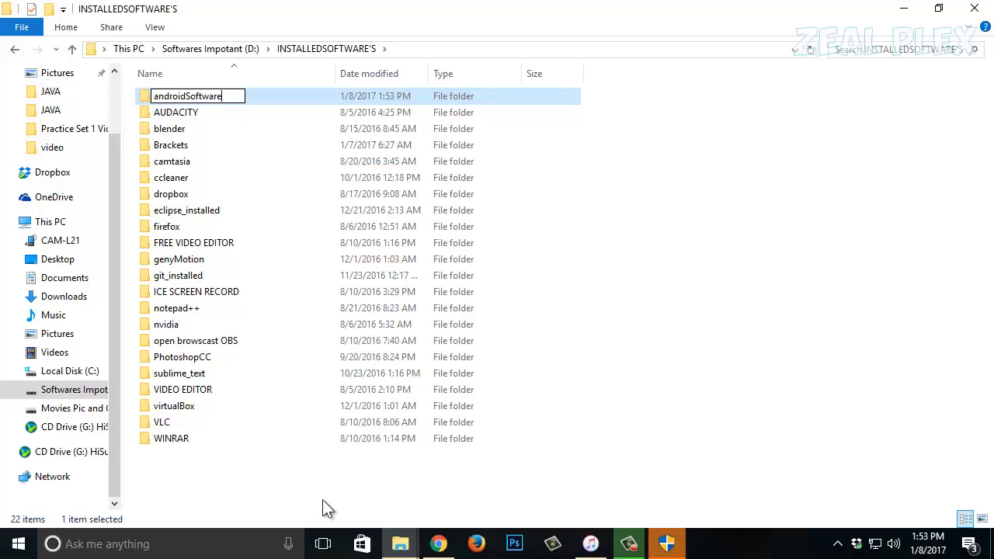
key("BackSpace")
key("BackSpace")
key("BackSpace")
key("BackSpace")
key("BackSpace")
key("BackSpace")
key("BackSpace")
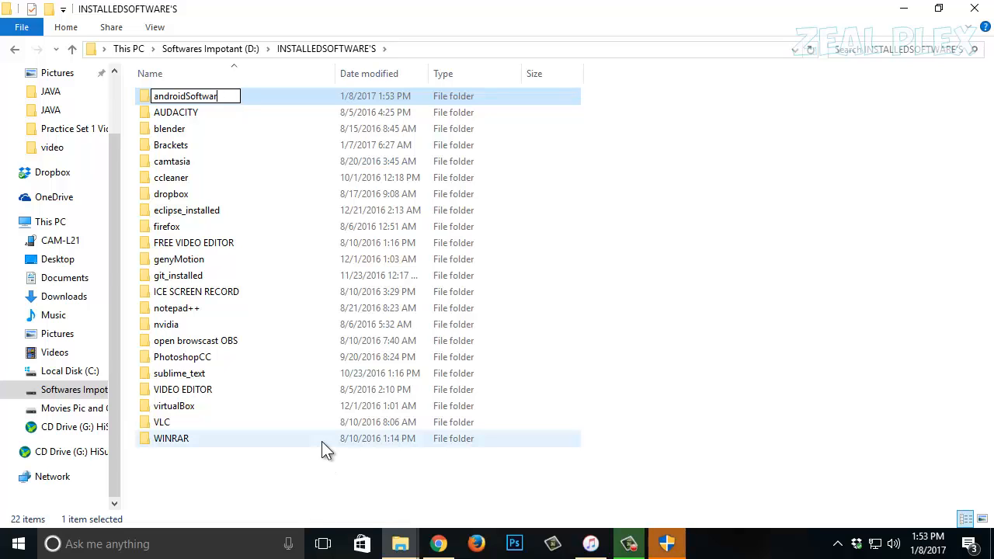
type("tudio")
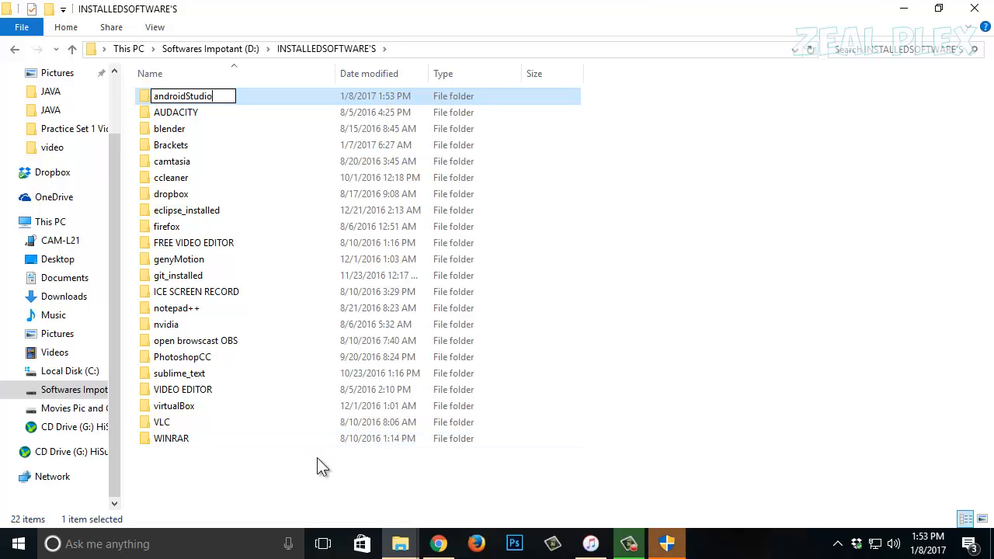
left_click(225, 96)
left_click(903, 8)
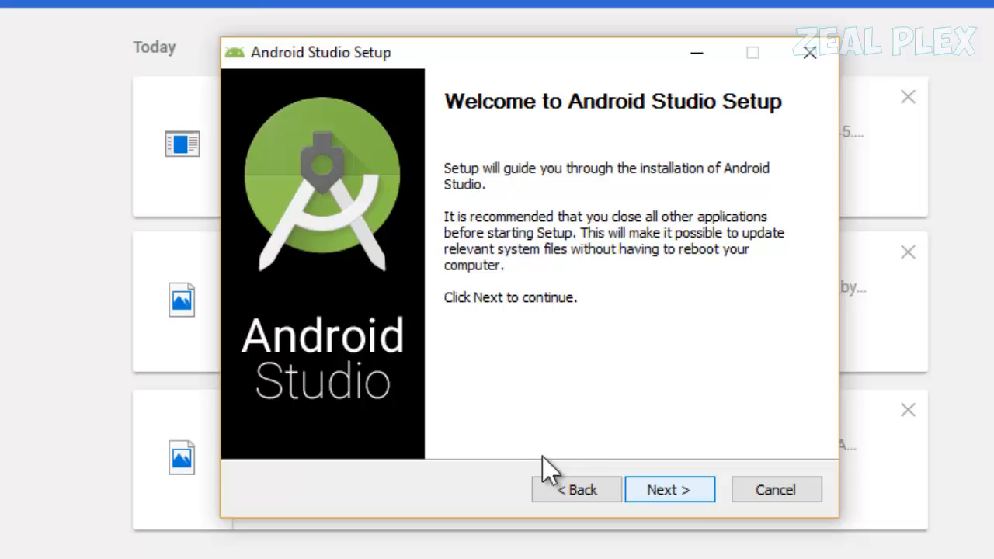
- Begin the Android Studio setup with the Android SDK and Android Virtual Device components included, and accept the license agreement
key("Return")
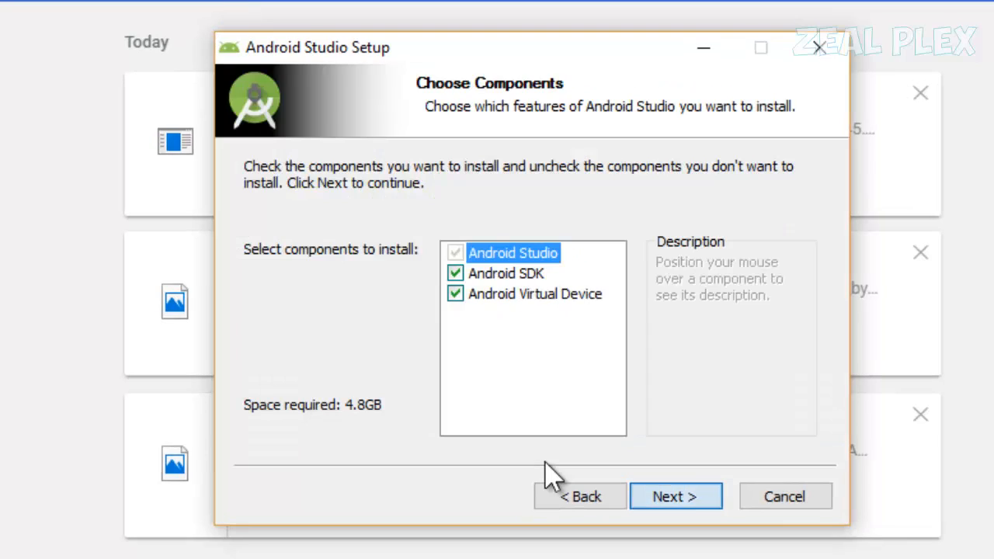
key("Return")
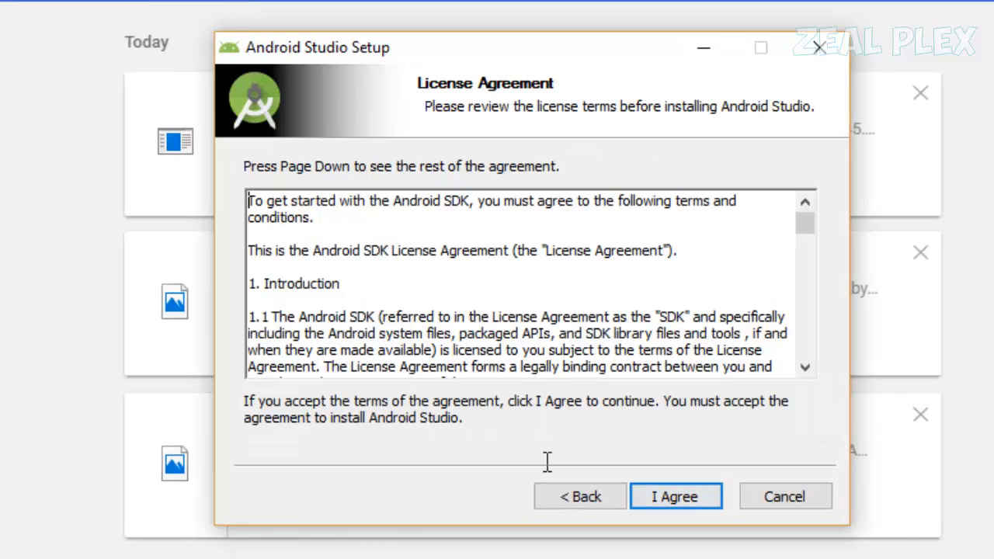
key("Return")
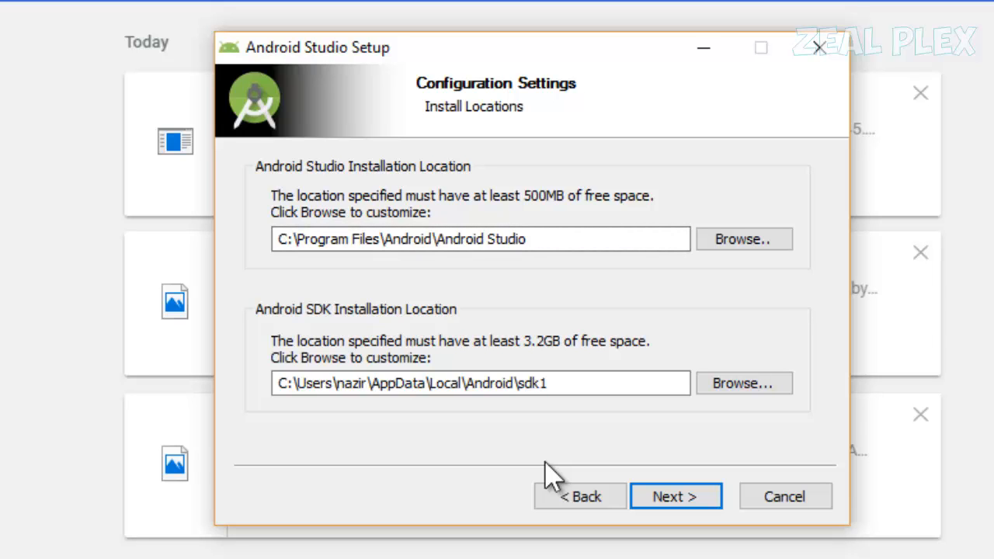
- Set the Android Studio installation location to D:\INSTALLEDSOFTWARE'S\androidStudio, keep the default SDK location and continue
key("Tab")
key("Tab")
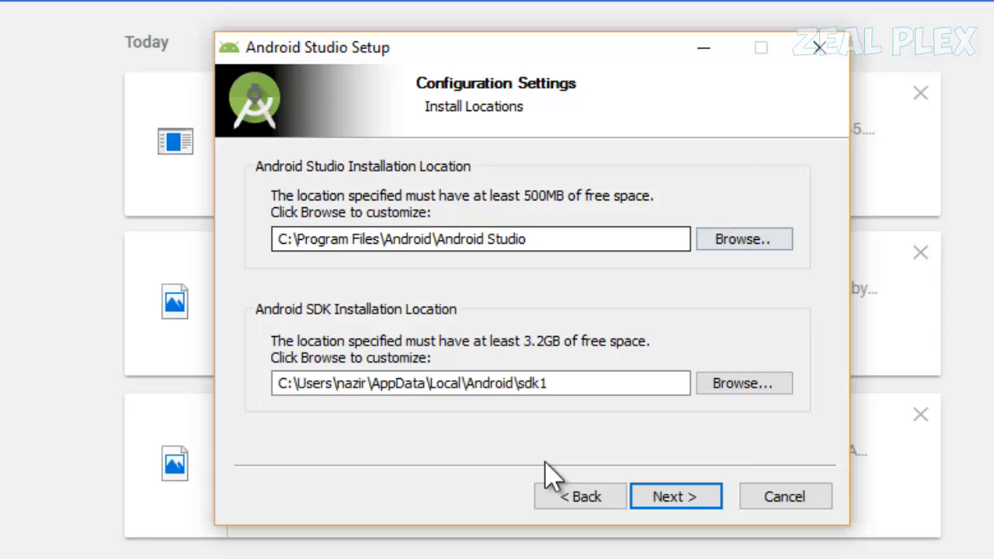
key("Return")
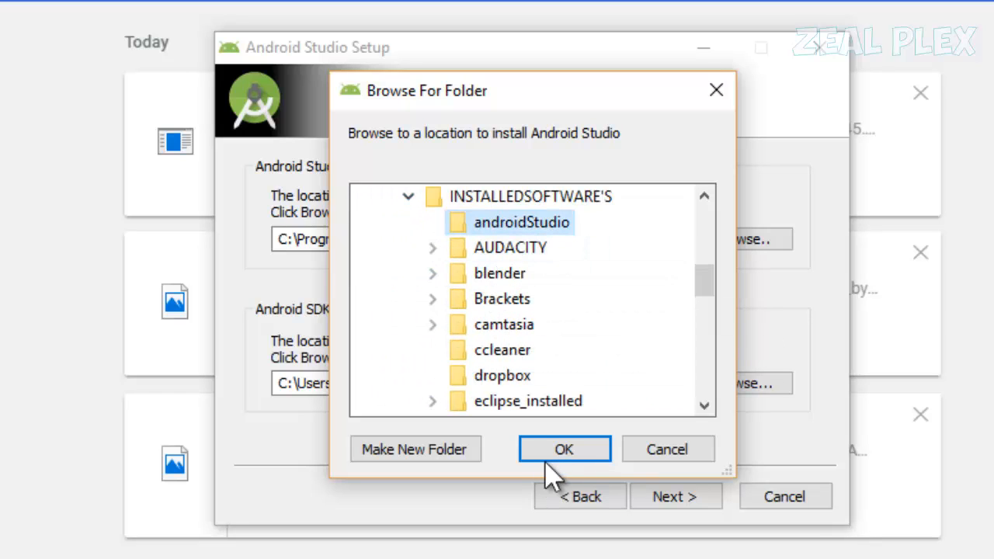
left_click(546, 461)
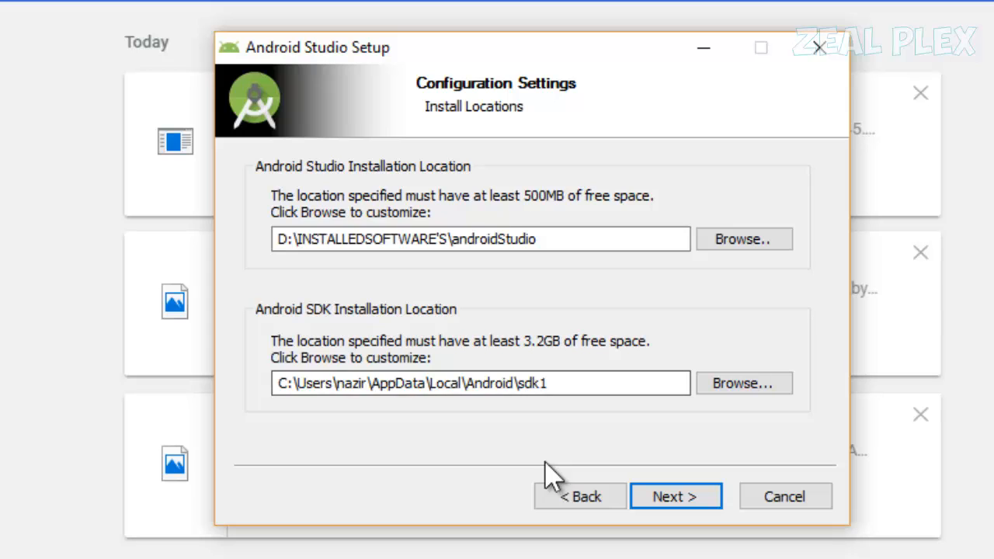
key("Return")
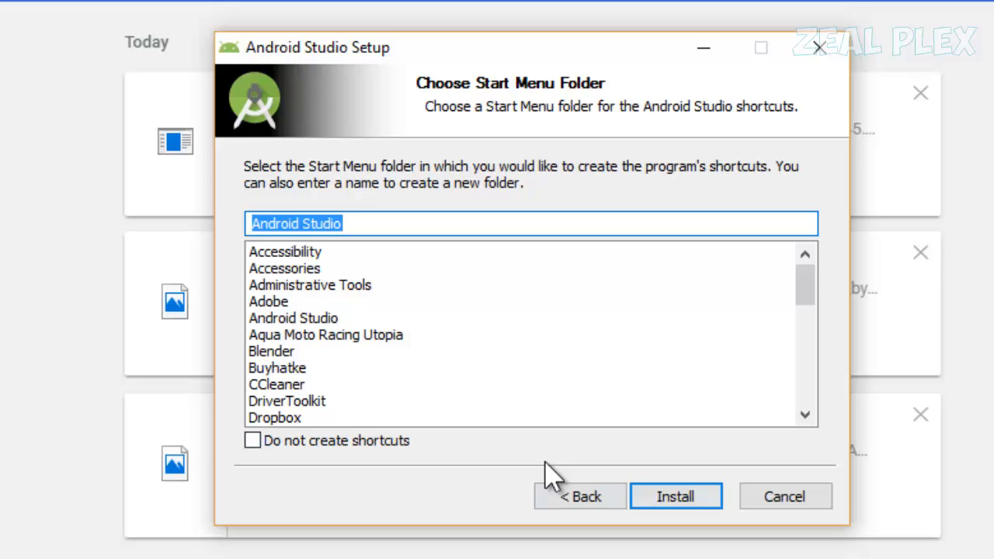
- Install using the Android Studio Start Menu folder, show the installation details, and finish the setup by launching Android Studio
key("Return")
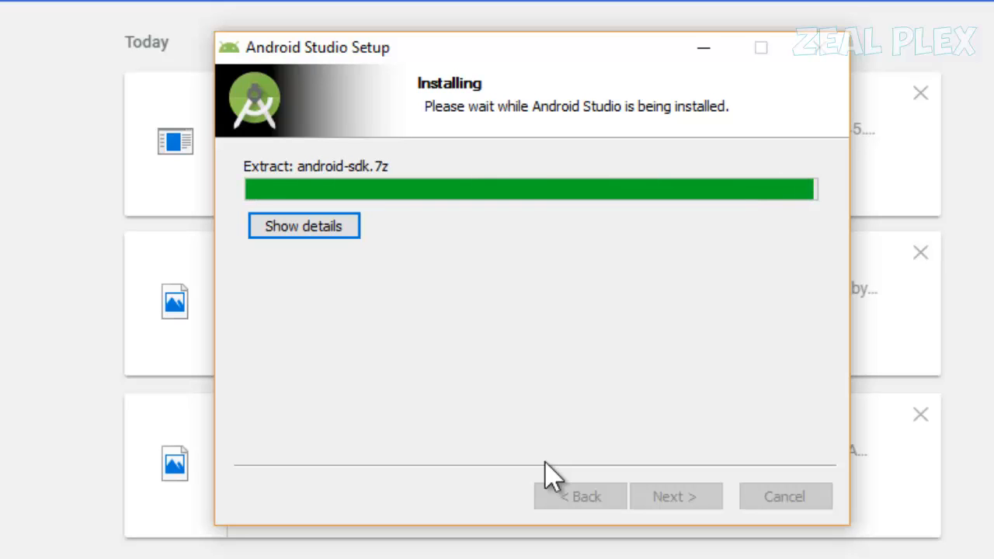
key("space")
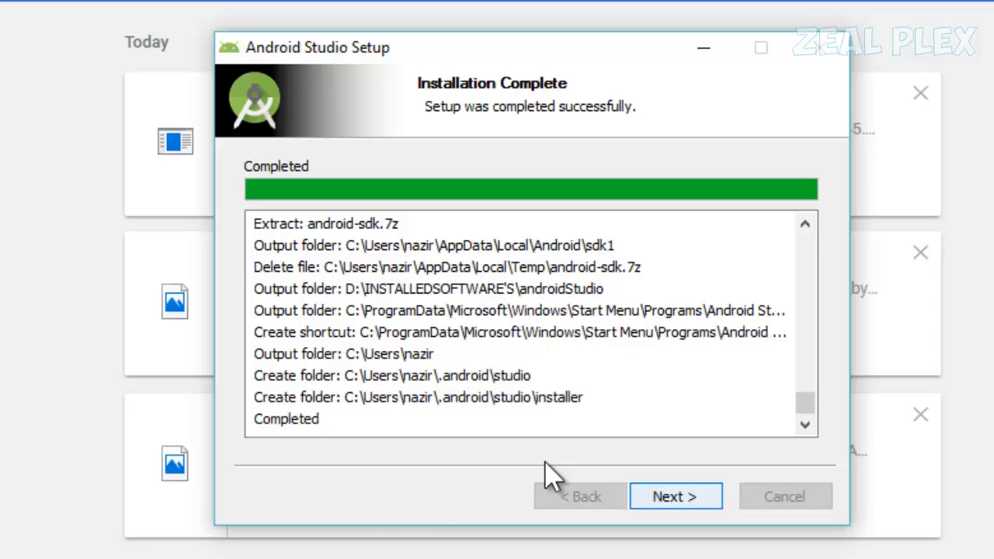
key("Return")
key("Return")
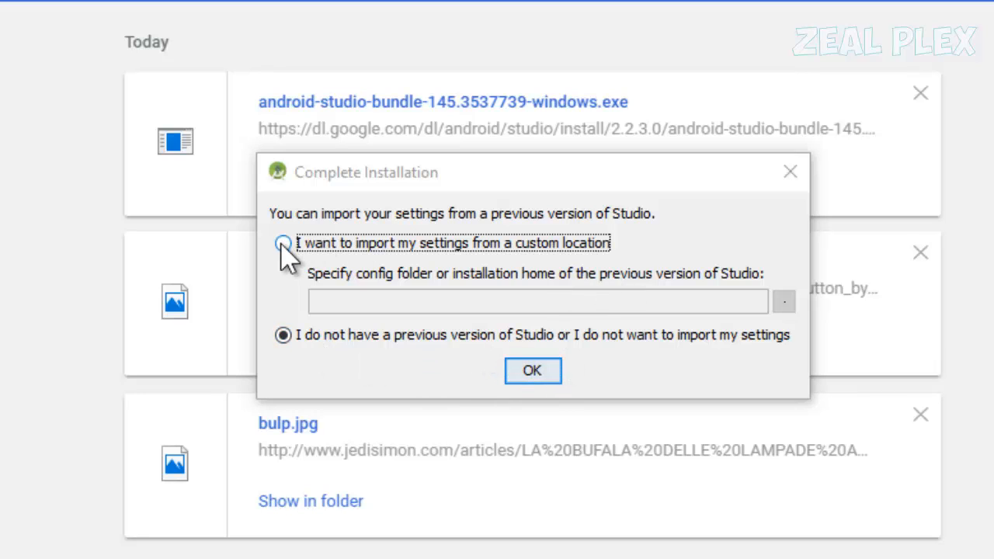
- Skip importing settings from a previous version and complete the Android Studio Setup Wizard with the Standard install type
left_click(528, 375)
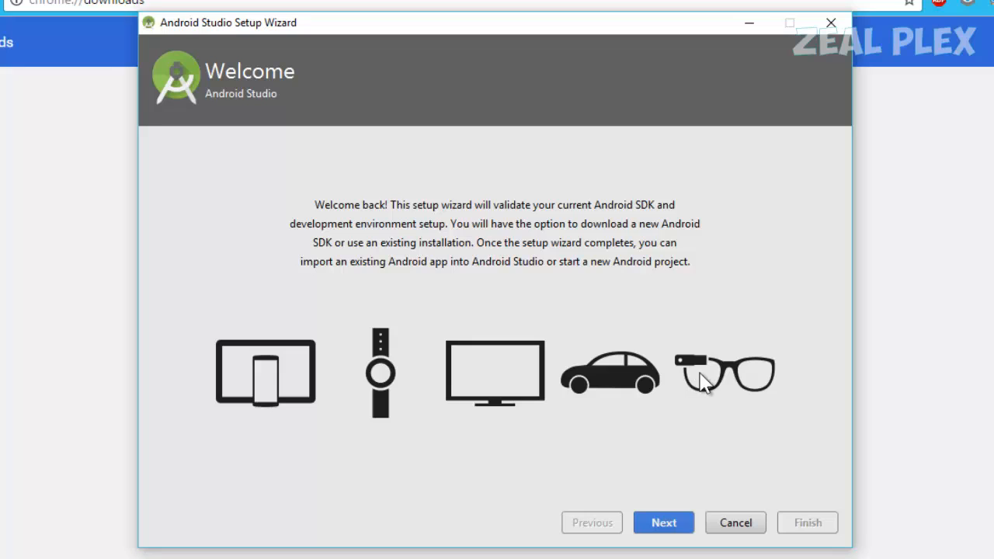
left_click(656, 528)
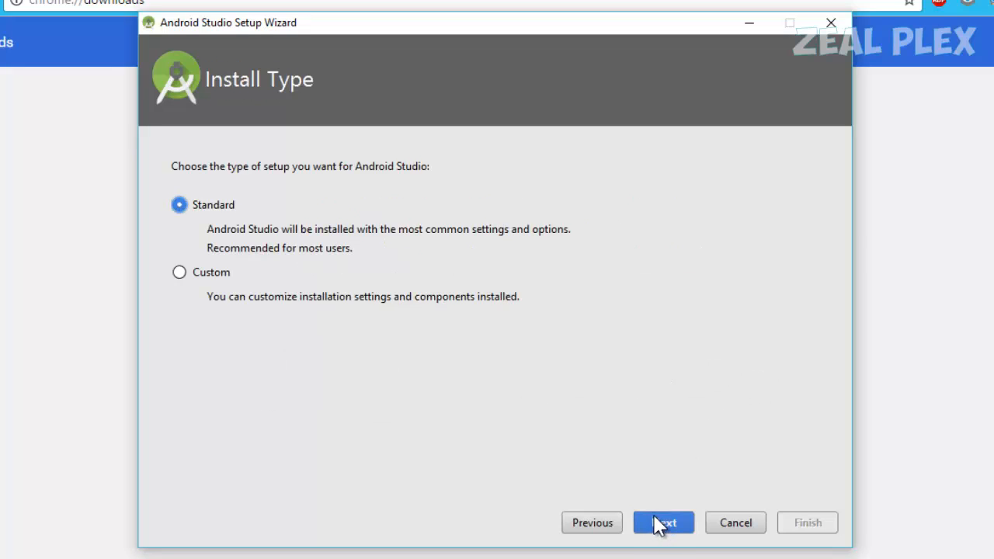
left_click(667, 527)
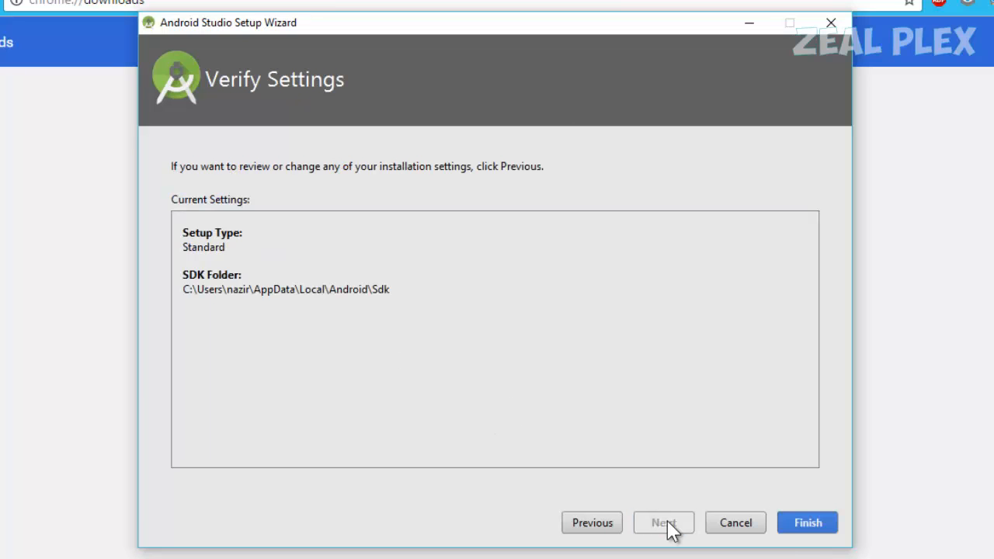
left_click(804, 527)
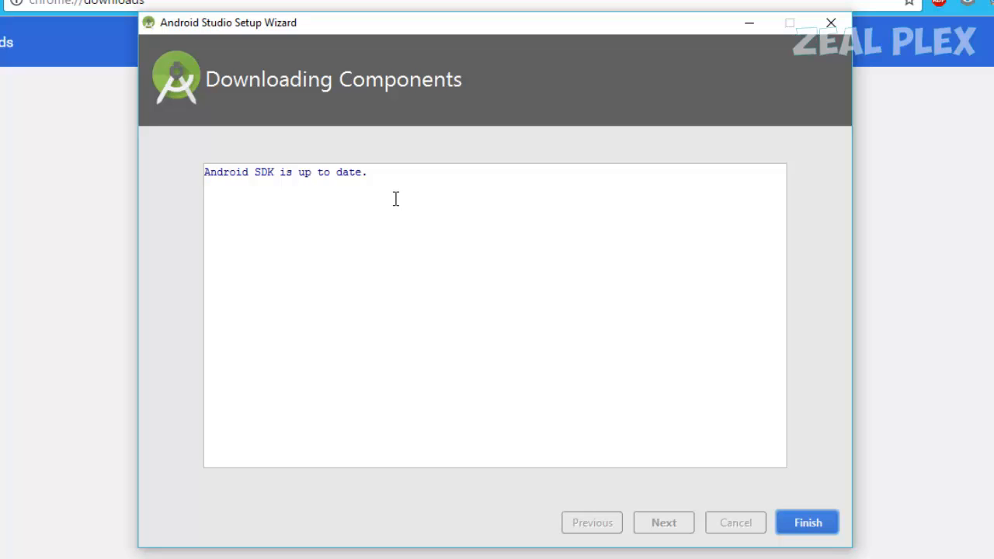
left_click(808, 523)
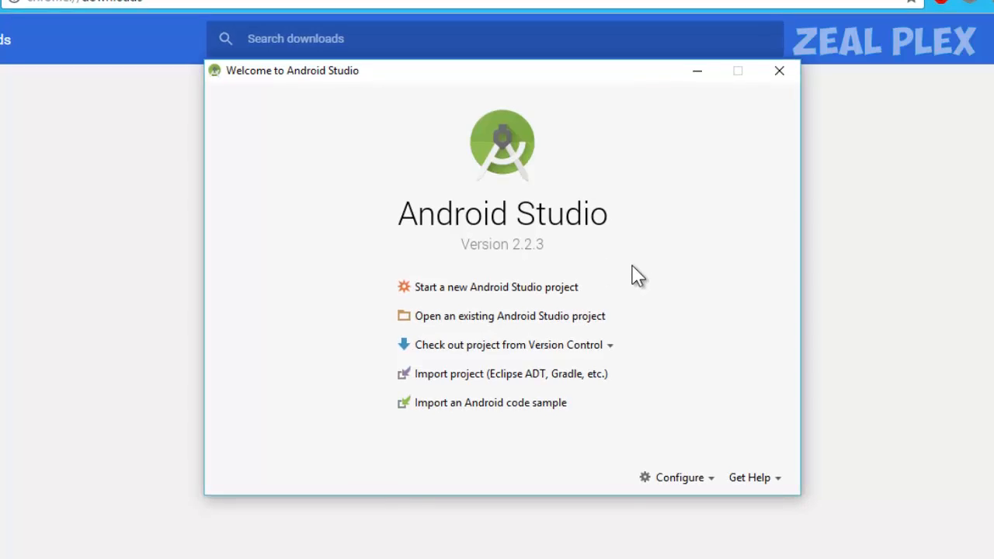
- Check for Android Studio platform and plugin updates from the welcome window, and close the result
left_click(683, 478)
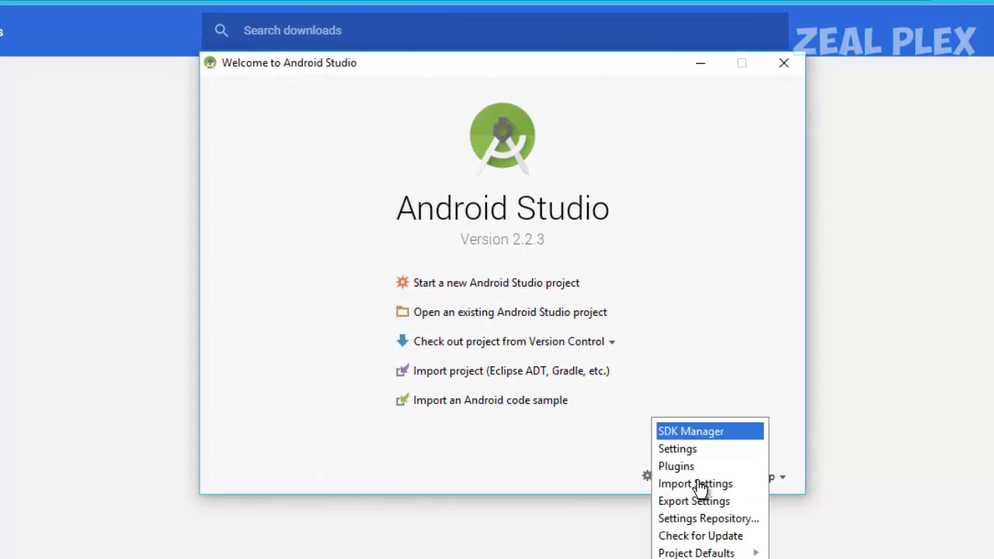
left_click(730, 537)
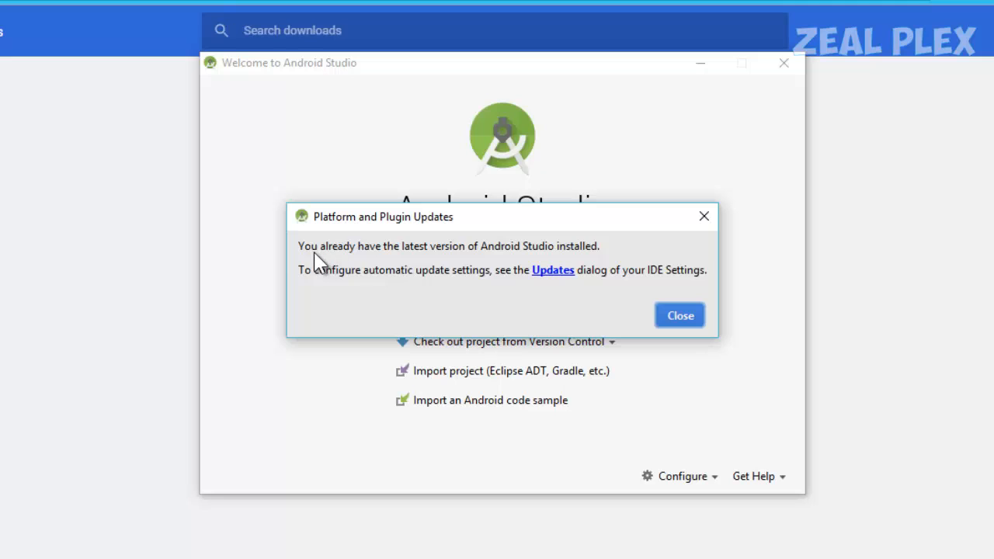
left_click(670, 318)
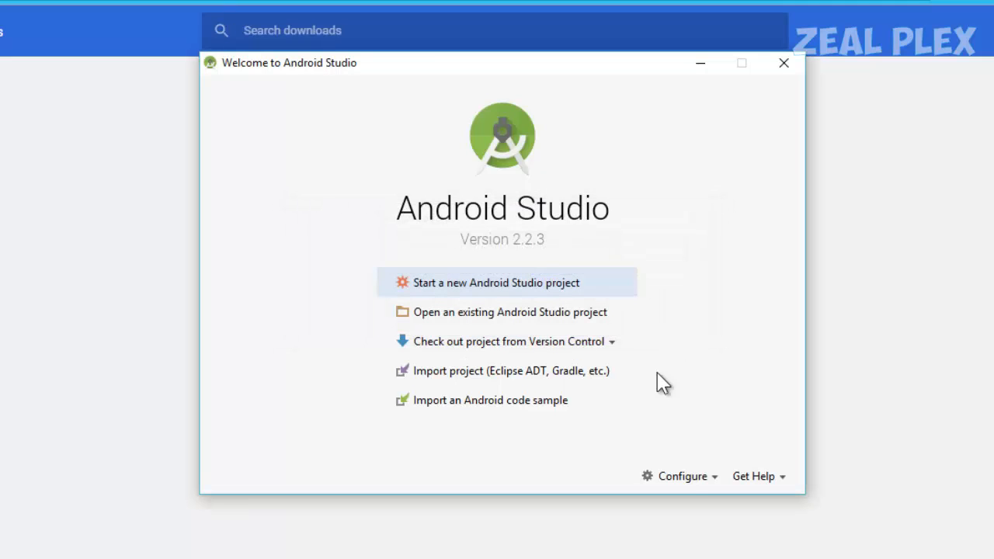
left_click(686, 482)
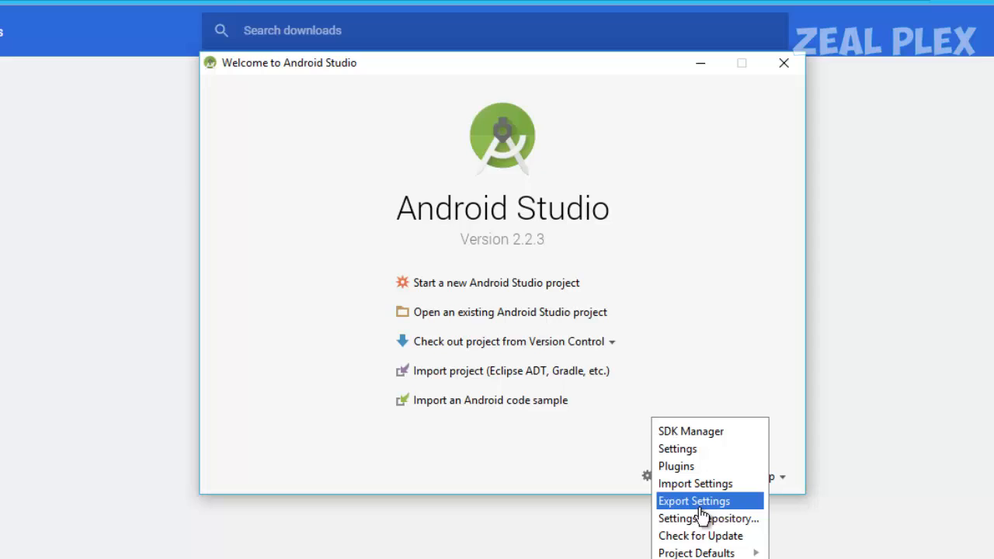
left_click(722, 350)
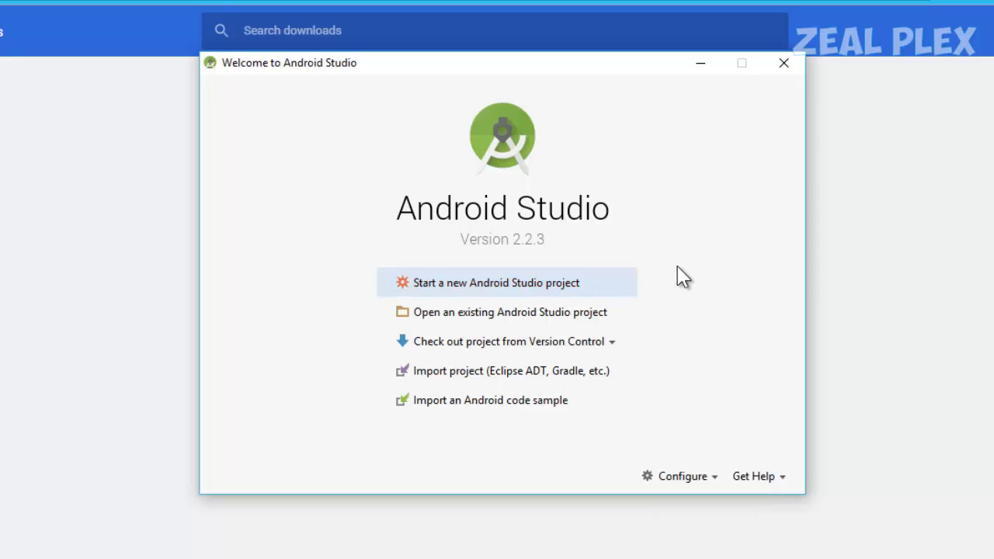